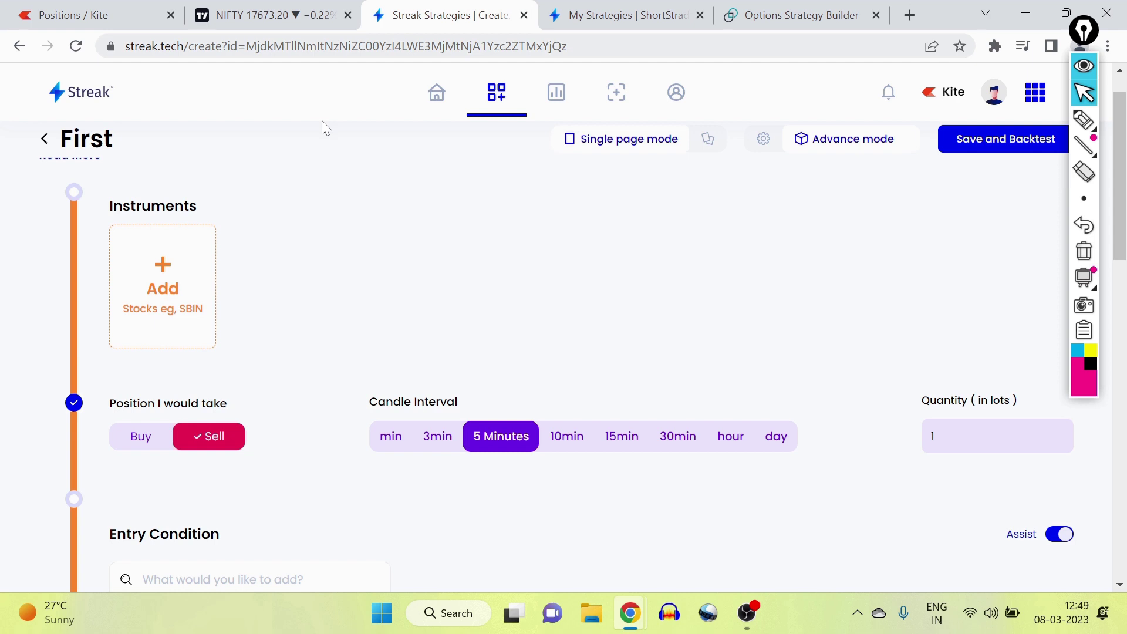
# - Switch to the Opstra Options Strategy Builder and handwrite "1) 9:20" with the annotation pen above the payoff chart
pyautogui.click(781, 16)
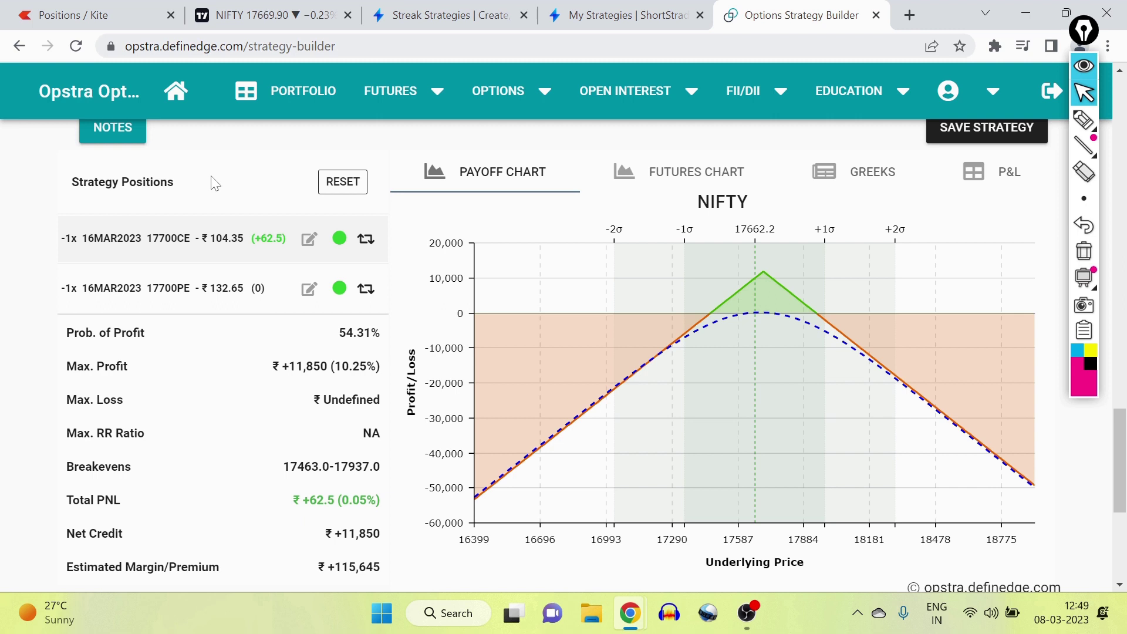
pyautogui.moveTo(1083, 121)
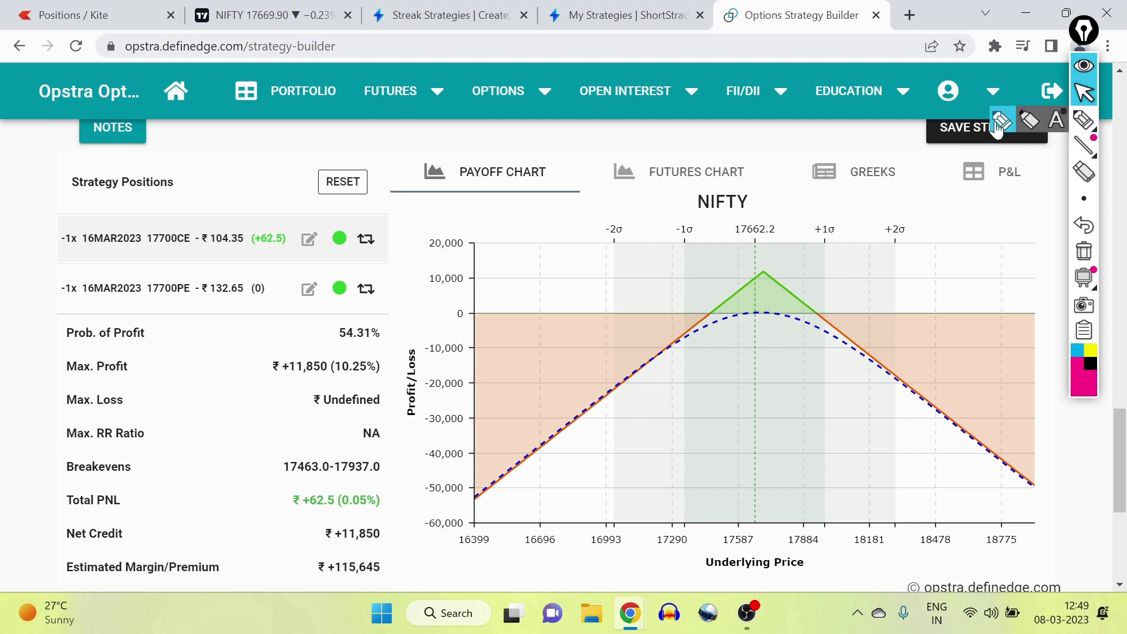
pyautogui.click(1000, 123)
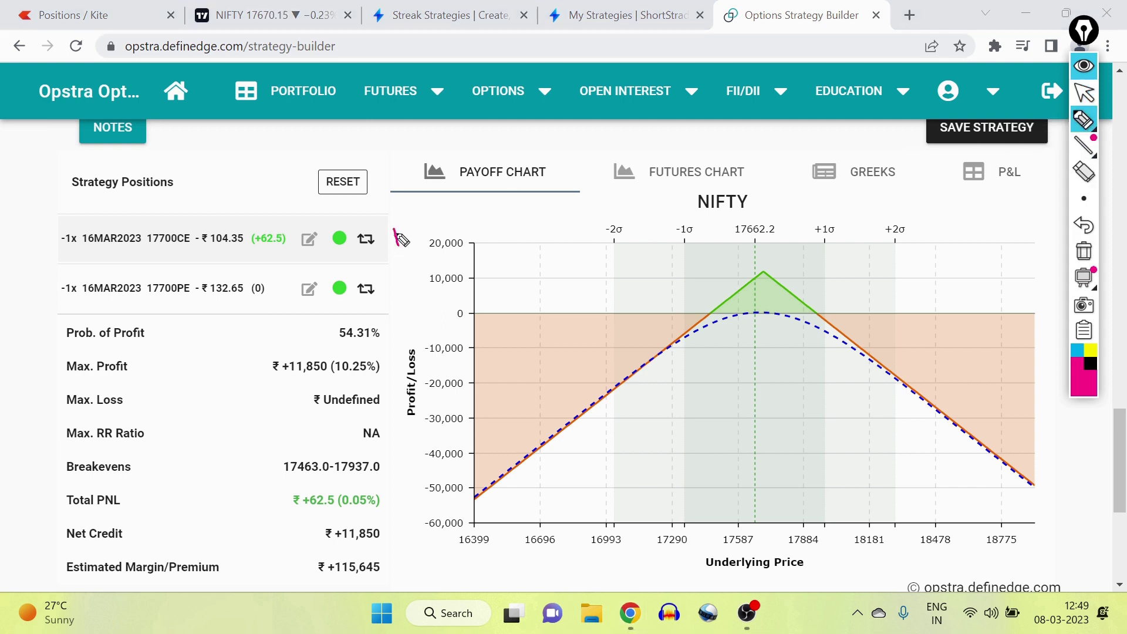
pyautogui.moveTo(389, 217)
pyautogui.mouseDown()
pyautogui.moveTo(410, 241)
pyautogui.moveTo(404, 254)
pyautogui.mouseUp()
pyautogui.moveTo(460, 212)
pyautogui.mouseDown()
pyautogui.moveTo(470, 225)
pyautogui.moveTo(489, 207)
pyautogui.moveTo(511, 223)
pyautogui.moveTo(514, 200)
pyautogui.mouseUp()
pyautogui.click(472, 210)
pyautogui.click(472, 218)
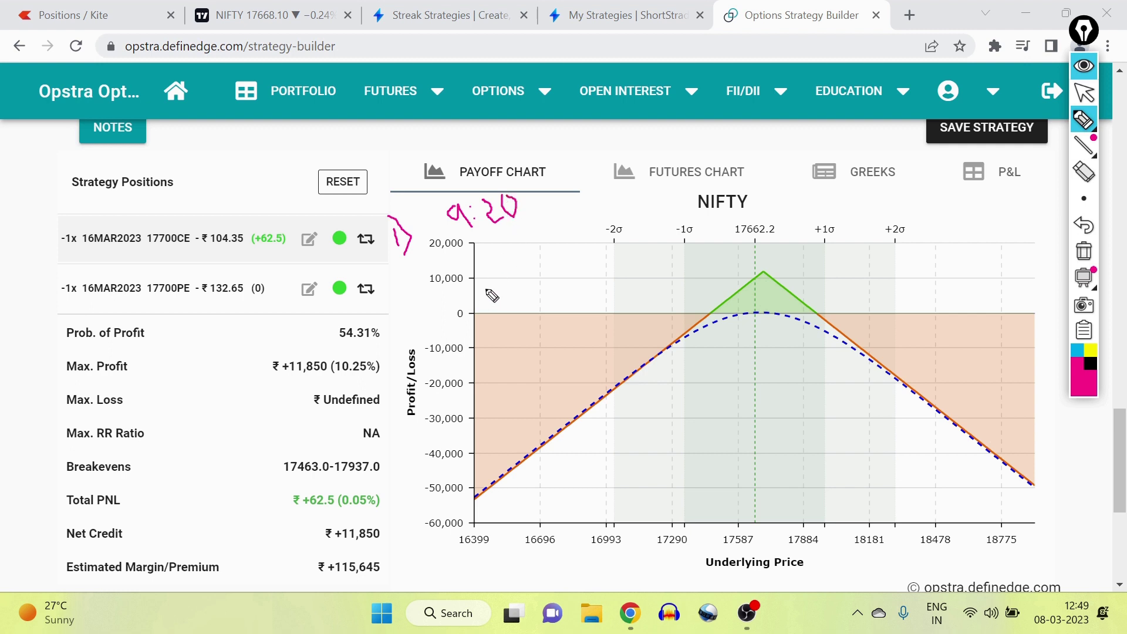
# - Handwrite "3:10" on the payoff chart just below the 9:20 note
pyautogui.moveTo(493, 280)
pyautogui.mouseDown()
pyautogui.moveTo(509, 280)
pyautogui.moveTo(514, 312)
pyautogui.mouseUp()
pyautogui.click(515, 268)
pyautogui.click(526, 282)
pyautogui.moveTo(528, 252); pyautogui.dragTo(539, 271)
pyautogui.moveTo(550, 239)
pyautogui.mouseDown()
pyautogui.moveTo(565, 259)
pyautogui.moveTo(555, 236)
pyautogui.mouseUp()
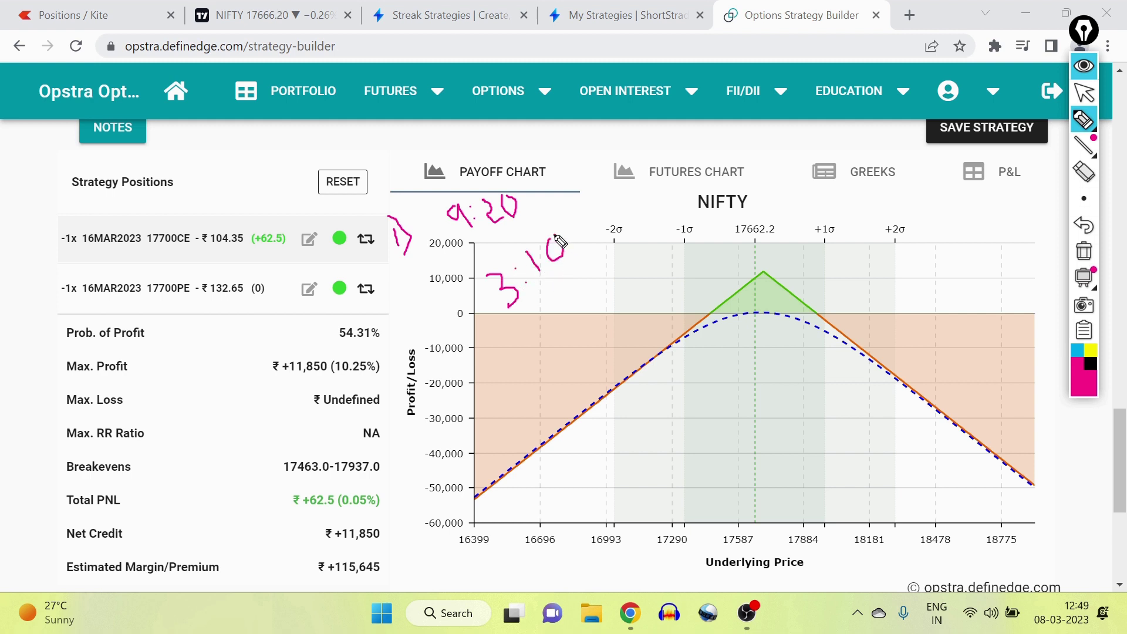
# - Handwrite the second rule "2) 30" on the payoff chart under the 3:10 note
pyautogui.moveTo(476, 371)
pyautogui.mouseDown()
pyautogui.moveTo(492, 381)
pyautogui.moveTo(514, 368)
pyautogui.moveTo(516, 379)
pyautogui.mouseUp()
pyautogui.click(485, 335)
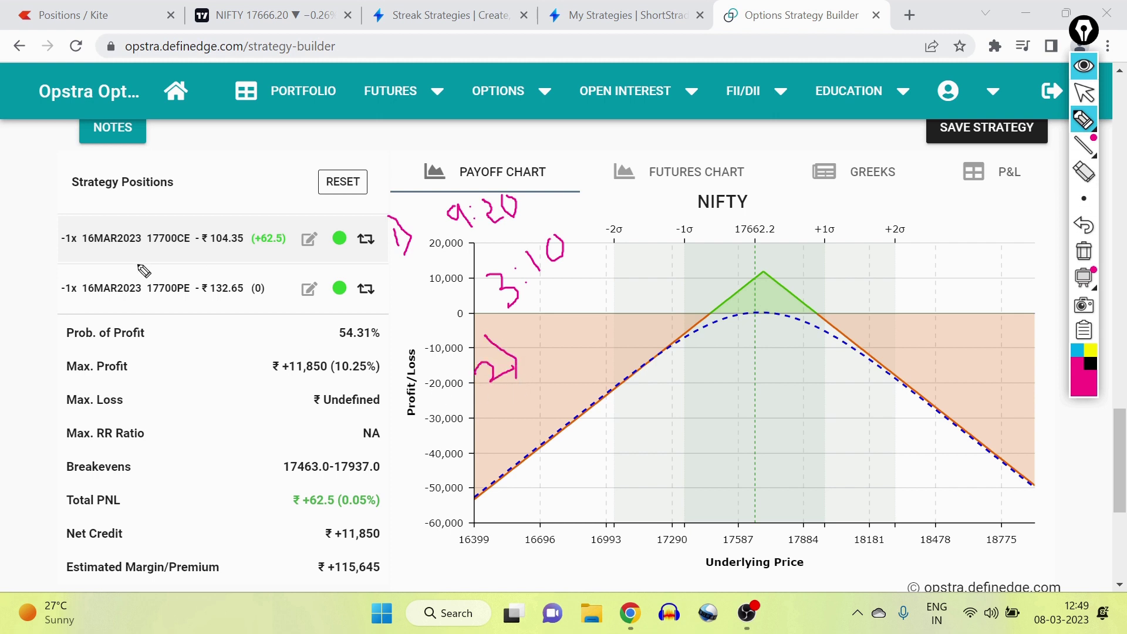
pyautogui.moveTo(520, 339); pyautogui.dragTo(555, 369)
pyautogui.moveTo(574, 326)
pyautogui.mouseDown()
pyautogui.moveTo(562, 352)
pyautogui.moveTo(578, 329)
pyautogui.mouseUp()
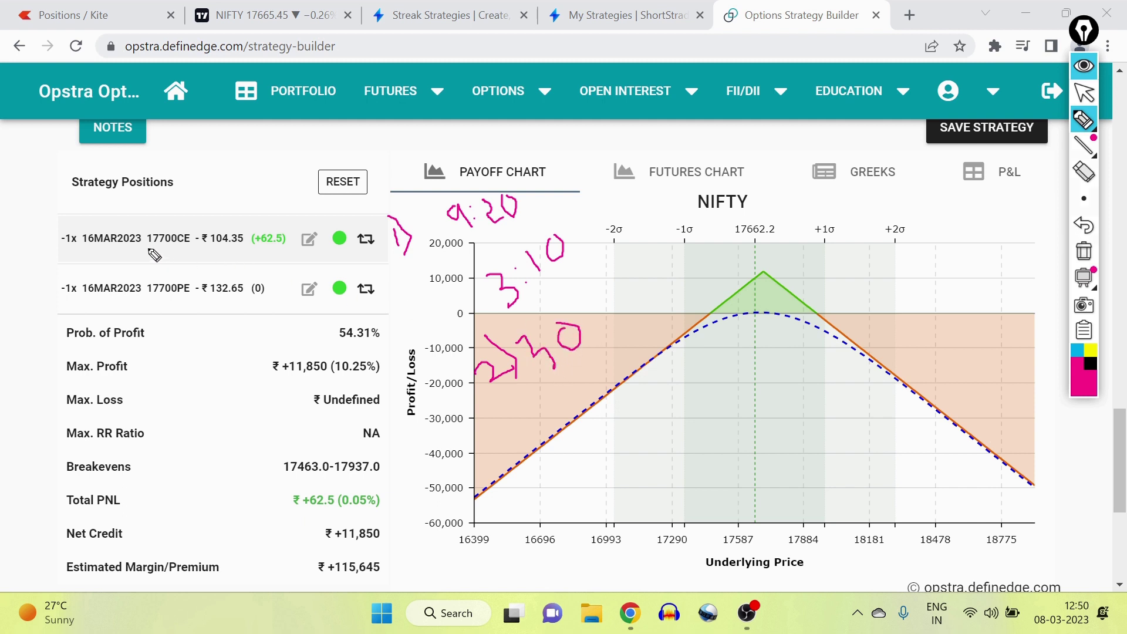
# - Underline the 17700CE leg, draw an arrow down from it, and handwrite 30 and 134 below the arrow
pyautogui.moveTo(148, 249)
pyautogui.mouseDown()
pyautogui.moveTo(188, 253)
pyautogui.moveTo(225, 384)
pyautogui.moveTo(240, 367)
pyautogui.mouseUp()
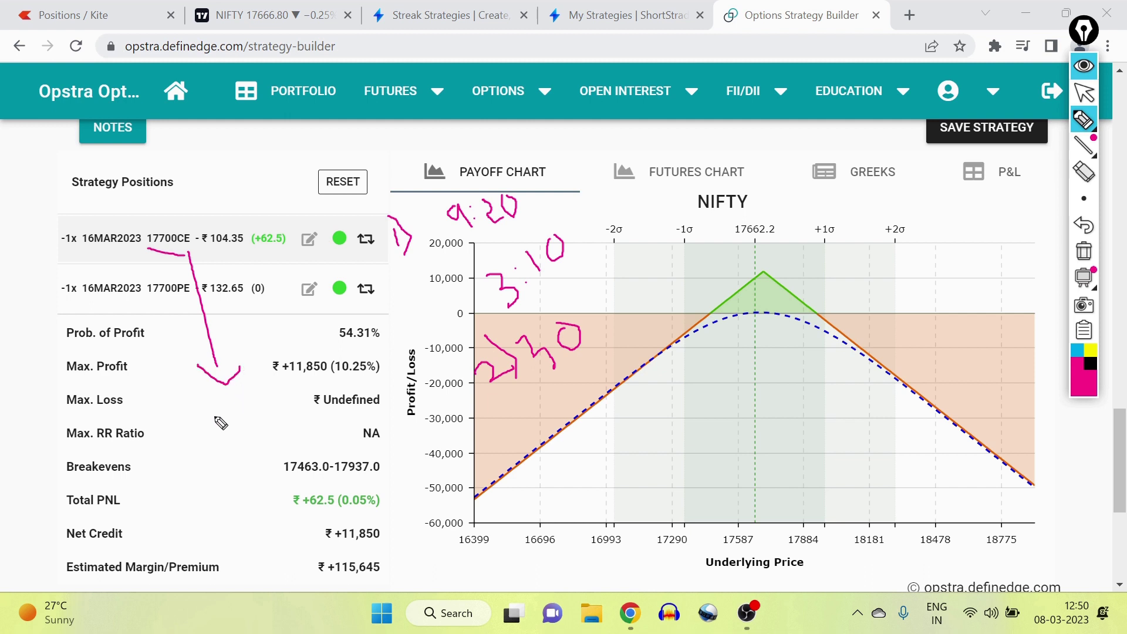
pyautogui.moveTo(222, 426)
pyautogui.mouseDown()
pyautogui.moveTo(246, 443)
pyautogui.moveTo(258, 424)
pyautogui.moveTo(256, 435)
pyautogui.moveTo(251, 406)
pyautogui.mouseUp()
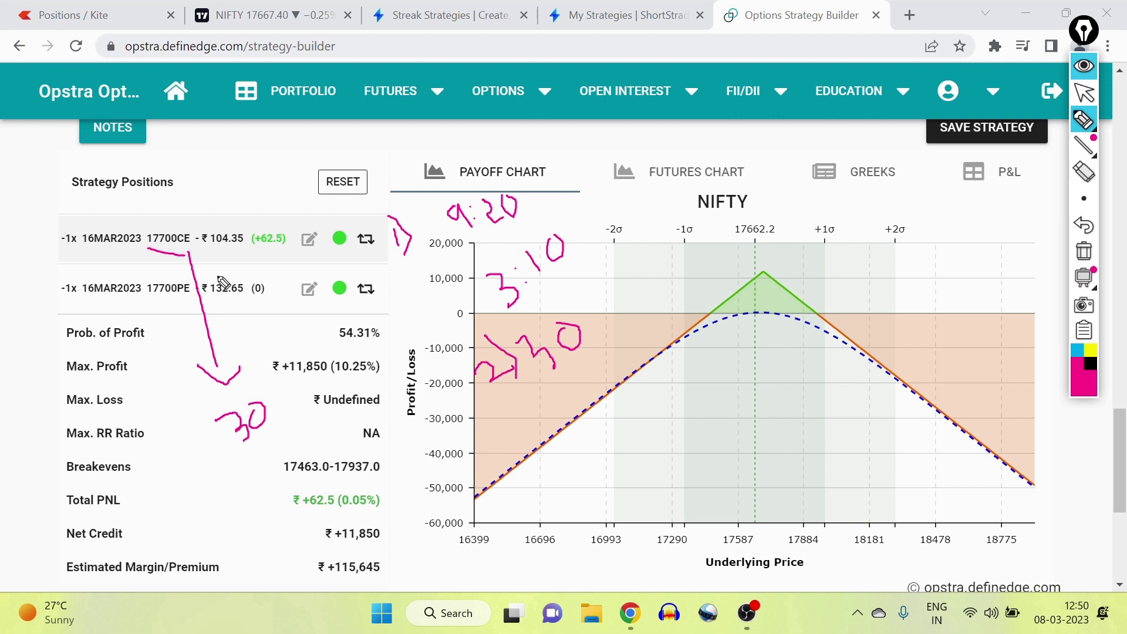
pyautogui.moveTo(231, 473)
pyautogui.mouseDown()
pyautogui.moveTo(245, 507)
pyautogui.moveTo(286, 478)
pyautogui.moveTo(283, 492)
pyautogui.mouseUp()
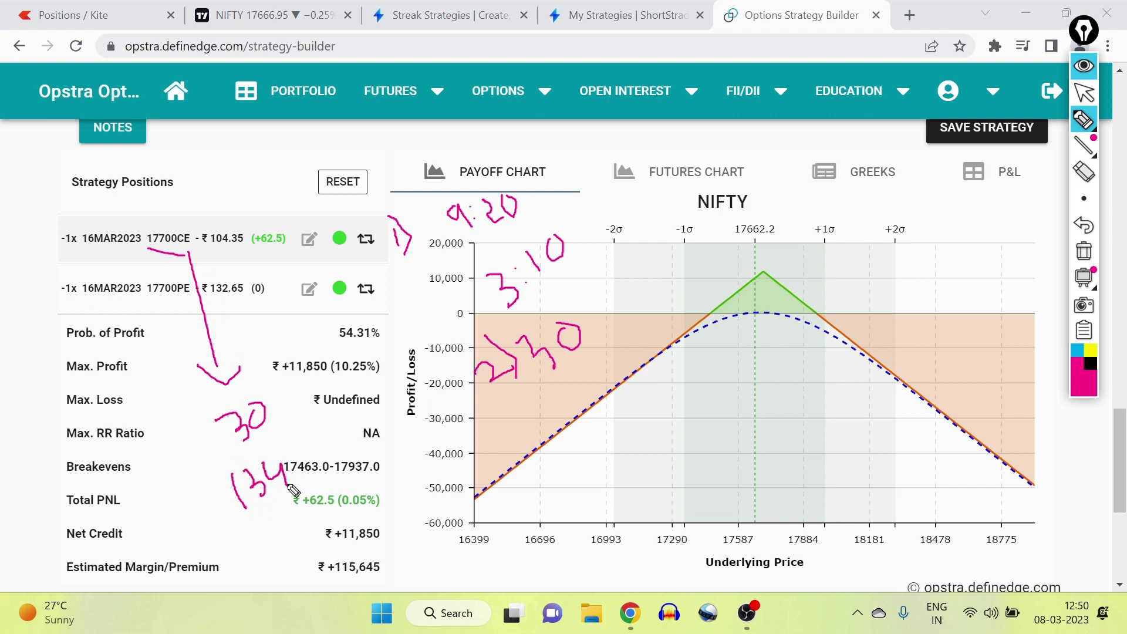
# - Cross out the 17700CE leg, then underline the 17700PE leg and mark it with a tick and an upward arrow
pyautogui.moveTo(183, 219)
pyautogui.mouseDown()
pyautogui.moveTo(203, 233)
pyautogui.moveTo(177, 251)
pyautogui.mouseUp()
pyautogui.moveTo(147, 298); pyautogui.dragTo(188, 297)
pyautogui.moveTo(260, 295)
pyautogui.mouseDown()
pyautogui.moveTo(309, 242)
pyautogui.moveTo(311, 259)
pyautogui.mouseUp()
pyautogui.moveTo(193, 294); pyautogui.dragTo(231, 281)
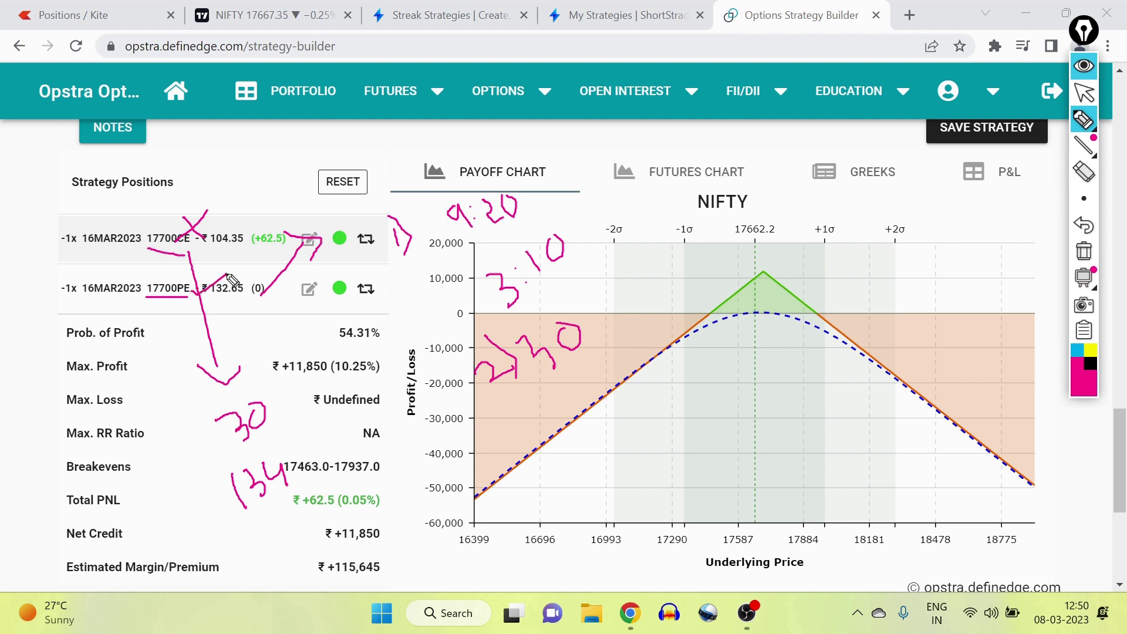
# - Draw a cross and a handwritten 30 under the 17700PE leg, and add an arrow and further strokes around both legs
pyautogui.moveTo(126, 305)
pyautogui.mouseDown()
pyautogui.moveTo(142, 322)
pyautogui.moveTo(121, 324)
pyautogui.moveTo(135, 367)
pyautogui.moveTo(167, 345)
pyautogui.mouseUp()
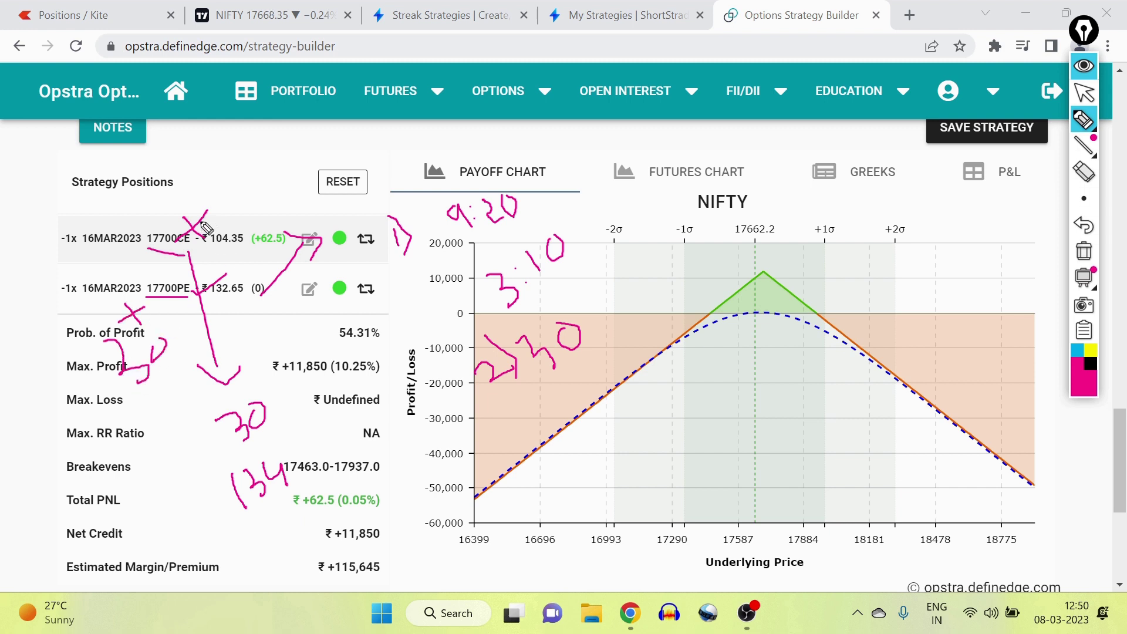
pyautogui.moveTo(92, 248)
pyautogui.mouseDown()
pyautogui.moveTo(67, 328)
pyautogui.moveTo(104, 328)
pyautogui.mouseUp()
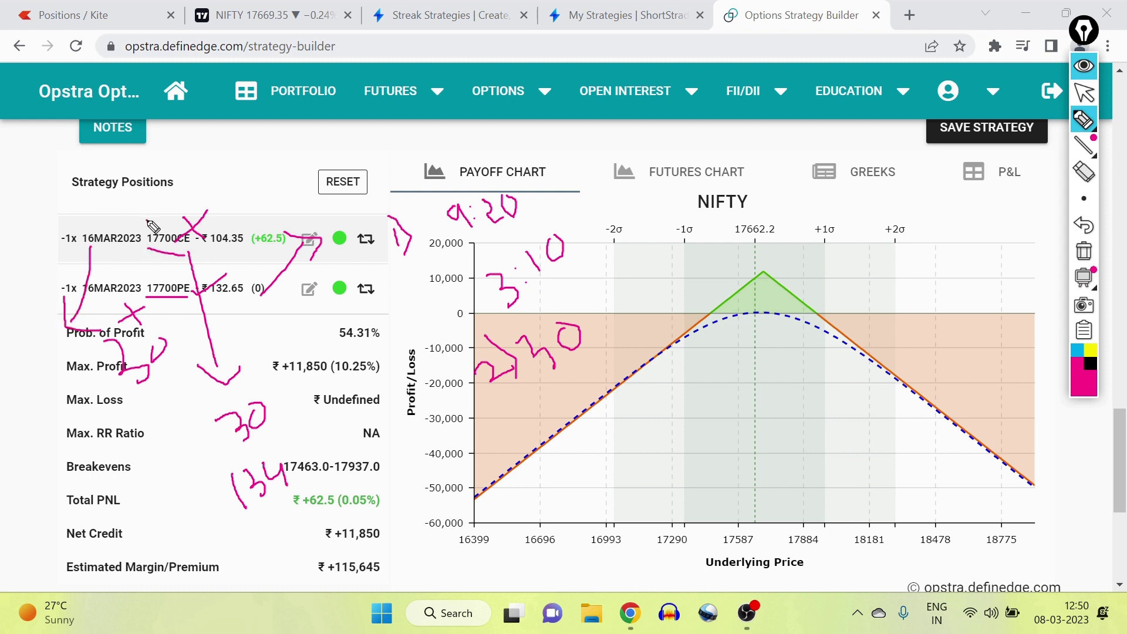
pyautogui.moveTo(148, 221); pyautogui.dragTo(199, 205)
pyautogui.moveTo(262, 295)
pyautogui.mouseDown()
pyautogui.moveTo(284, 320)
pyautogui.moveTo(249, 330)
pyautogui.moveTo(292, 286)
pyautogui.moveTo(282, 238)
pyautogui.moveTo(280, 311)
pyautogui.mouseUp()
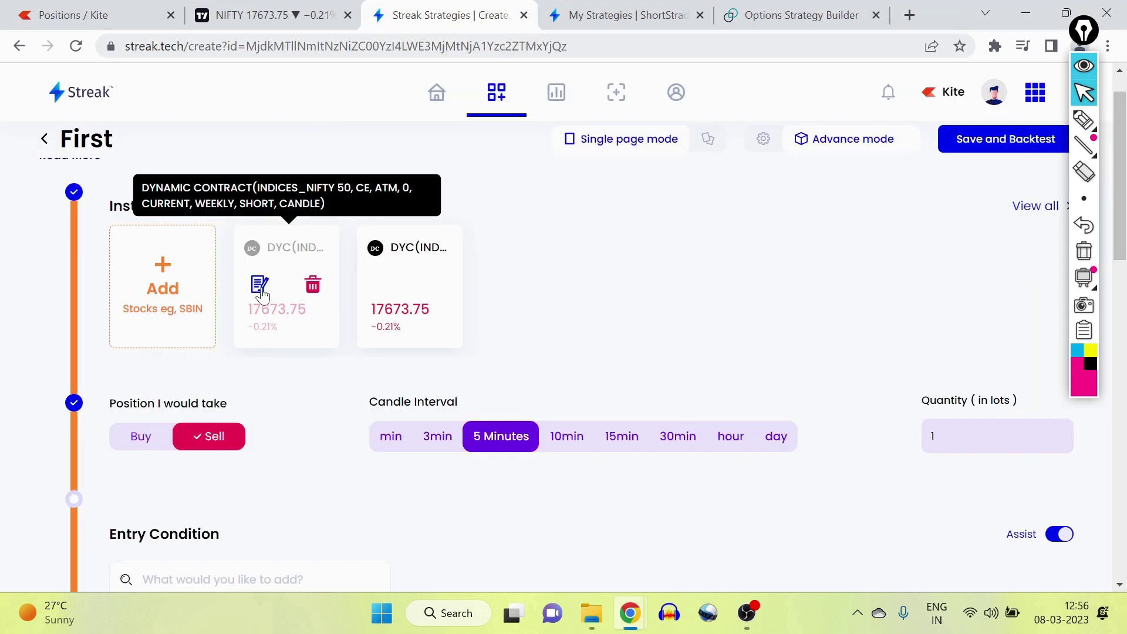
# - In the Streak strategy First, review the settings of the CE and PE dynamic contracts on INDICES NIFTY 50
pyautogui.click(263, 295)
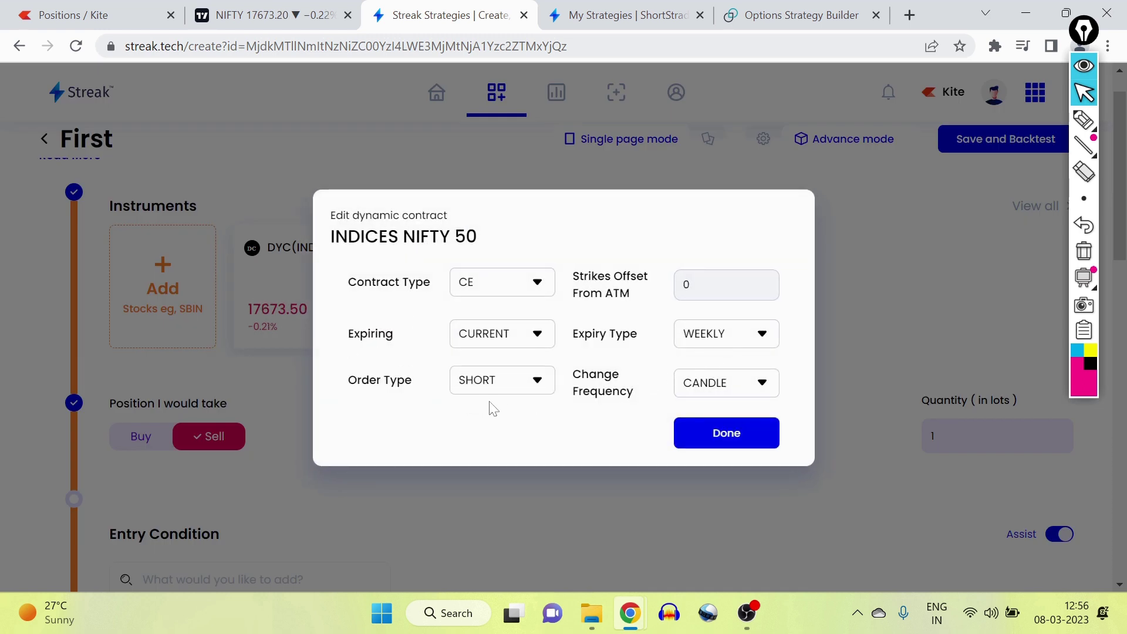
pyautogui.click(726, 434)
pyautogui.click(383, 287)
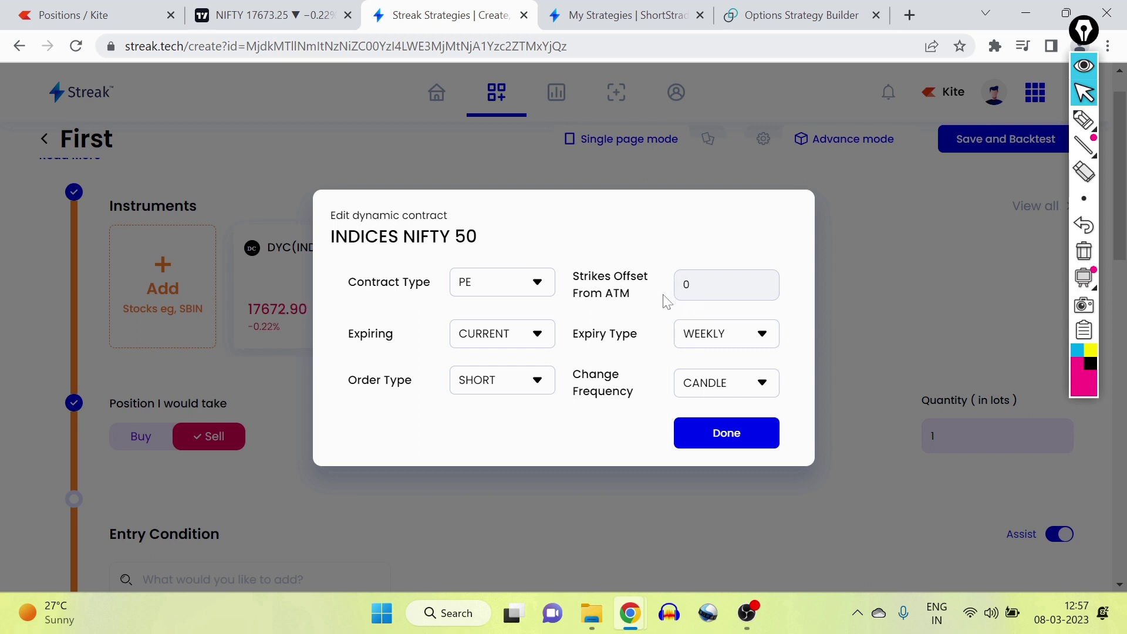
pyautogui.click(722, 448)
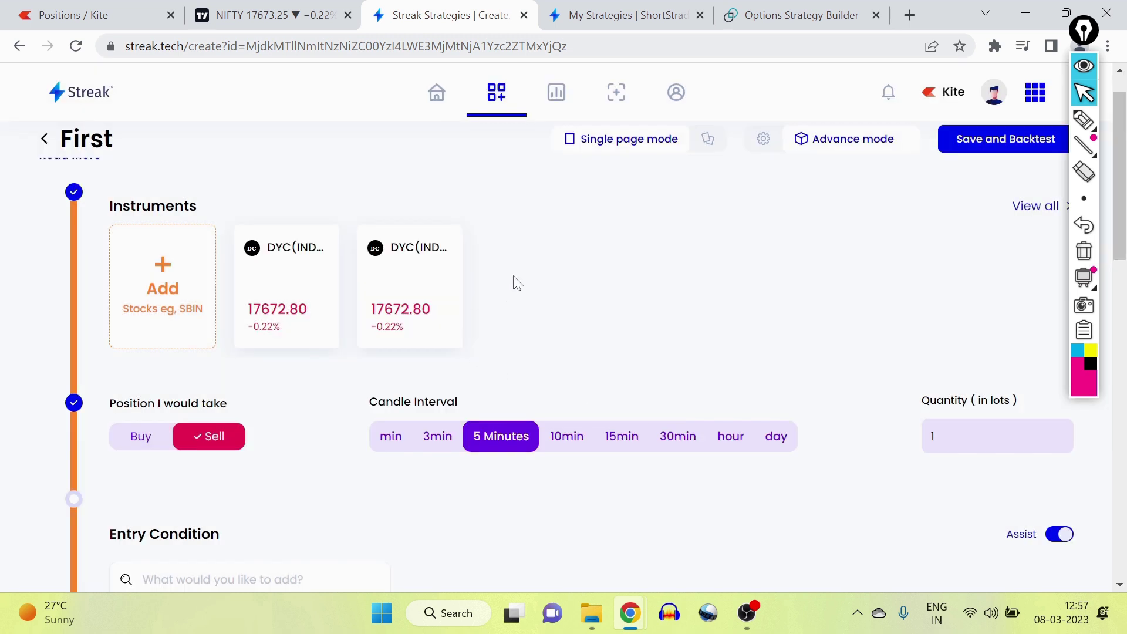
# - Start the entry condition with a Candle Time term of type hourofcandle
pyautogui.moveTo(340, 288)
pyautogui.scroll(-1, 533, 282)
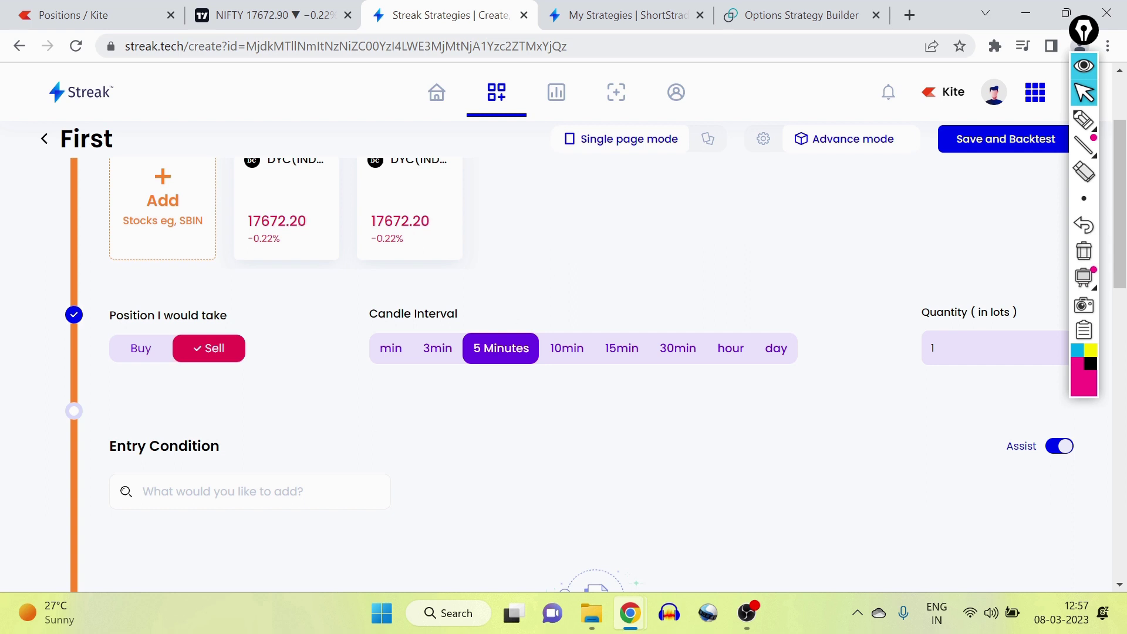
pyautogui.click(258, 491)
pyautogui.write('c')
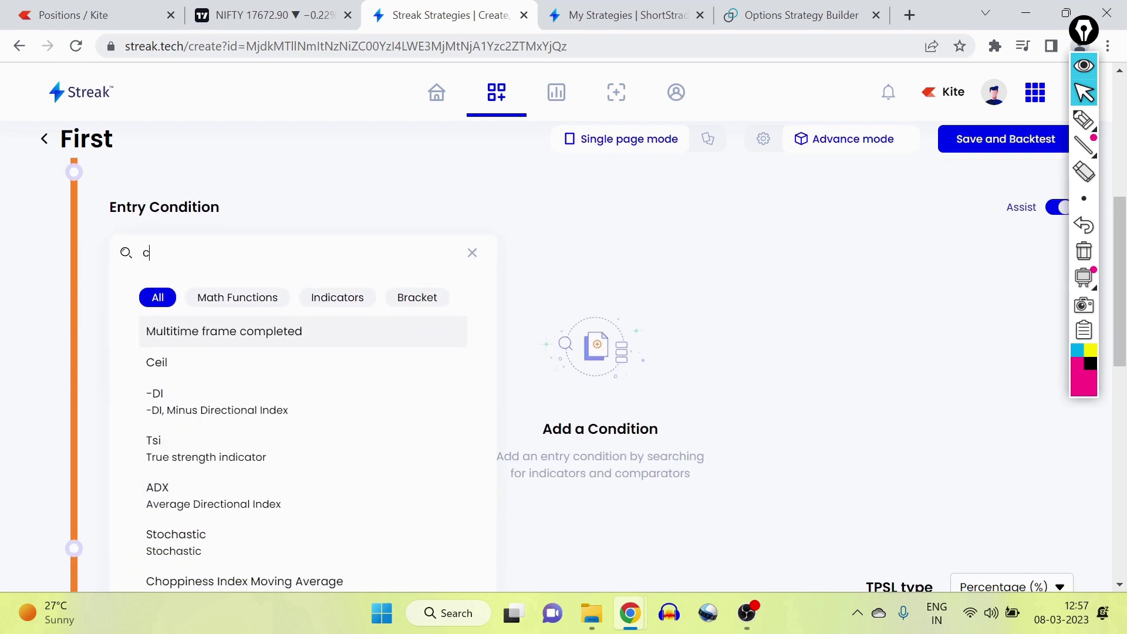
pyautogui.write('and')
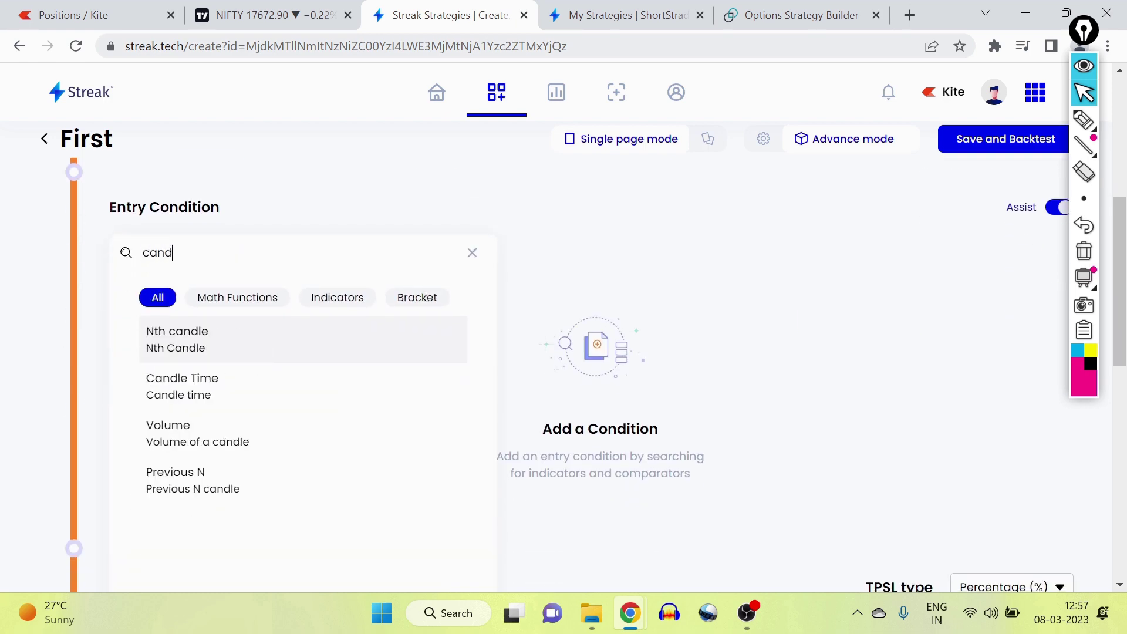
pyautogui.click(228, 383)
pyautogui.click(496, 338)
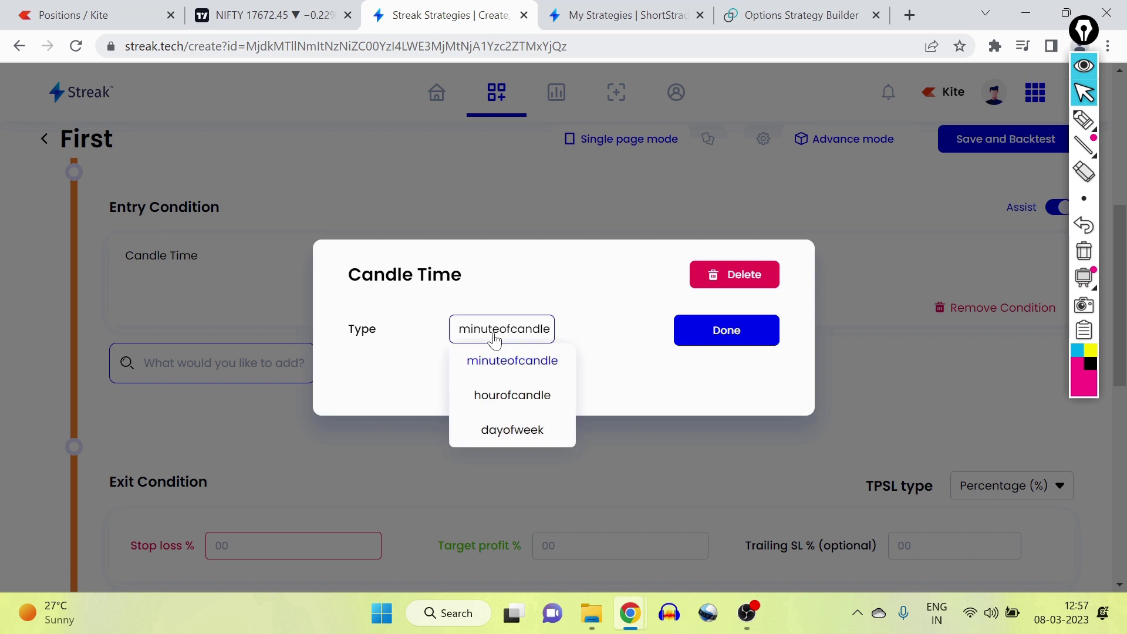
pyautogui.click(510, 408)
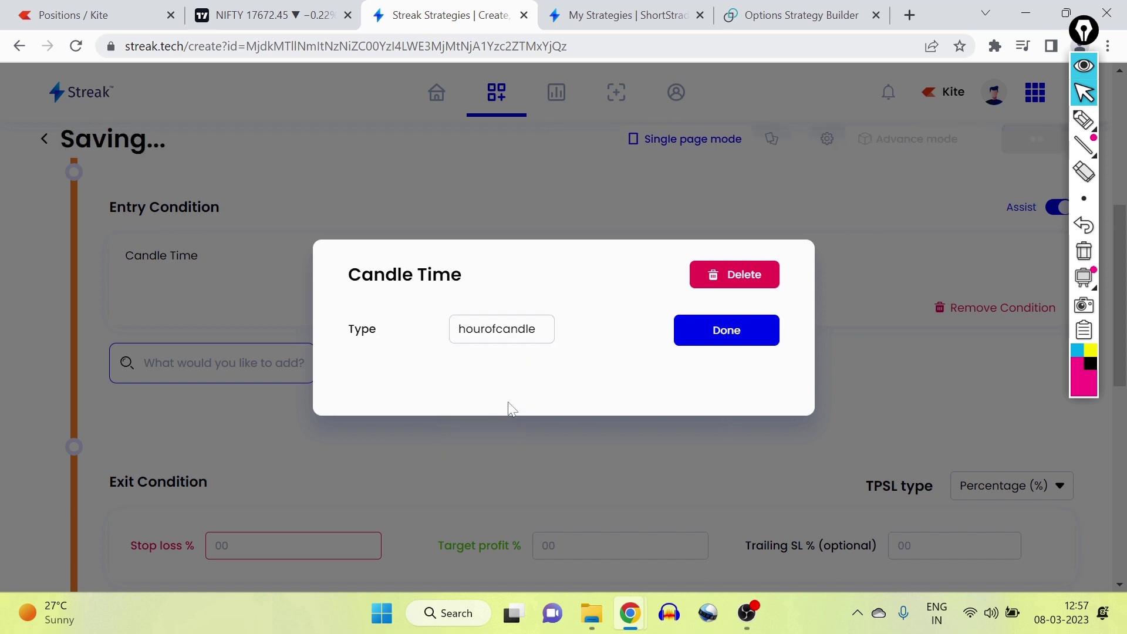
pyautogui.click(721, 341)
# - Add the equal to comparator after Candle Time(hourofcandle) in the entry condition
pyautogui.click(319, 257)
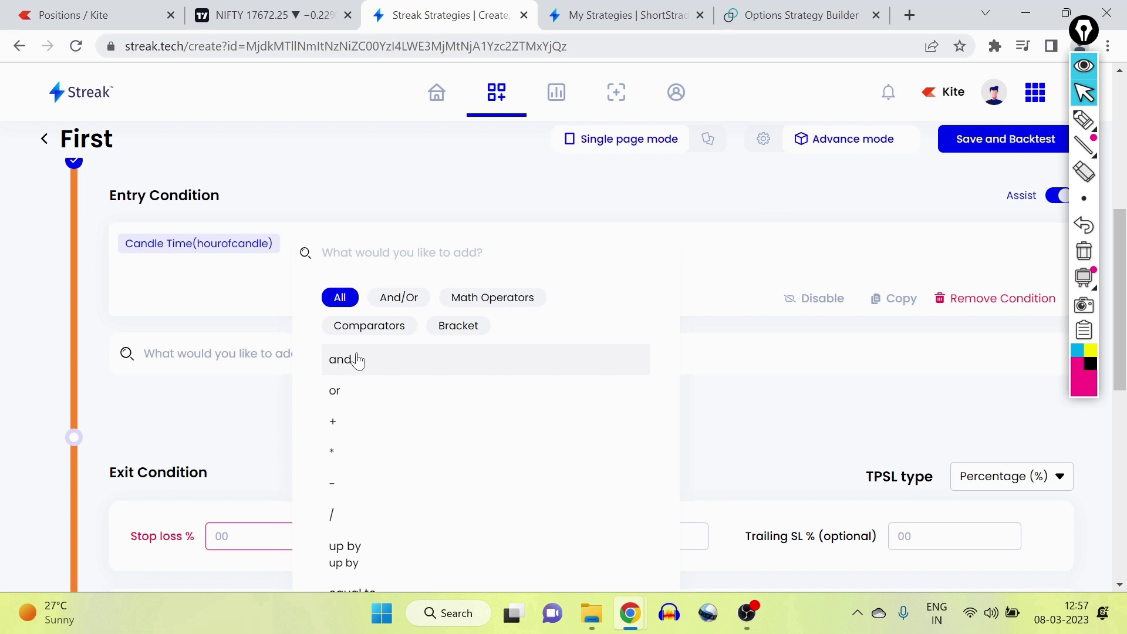
pyautogui.write('eu')
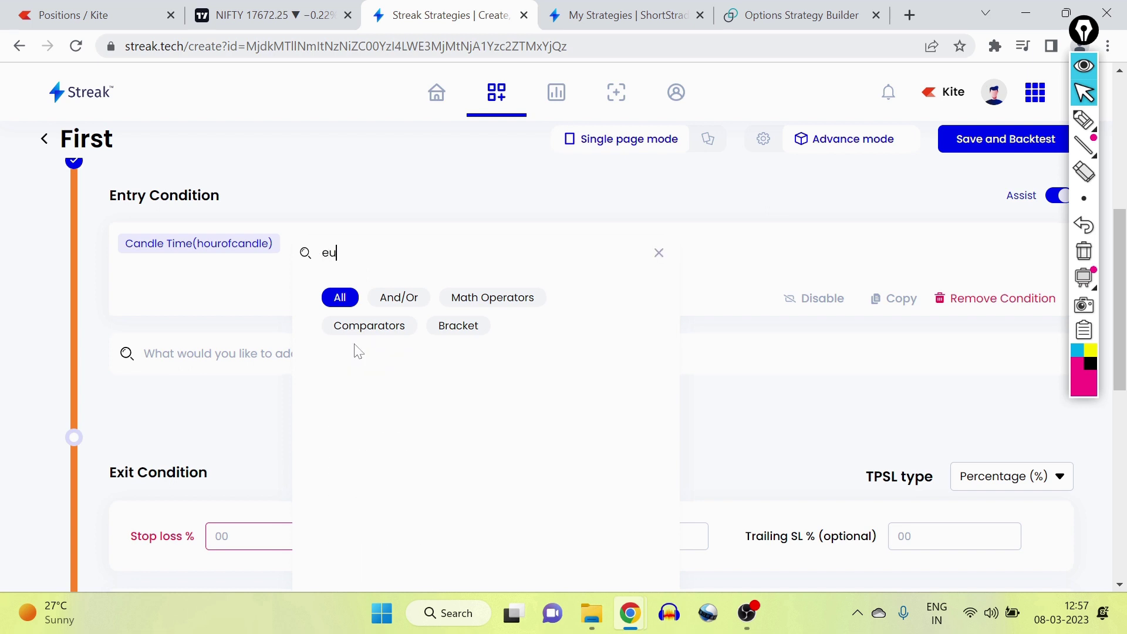
pyautogui.press('BackSpace')
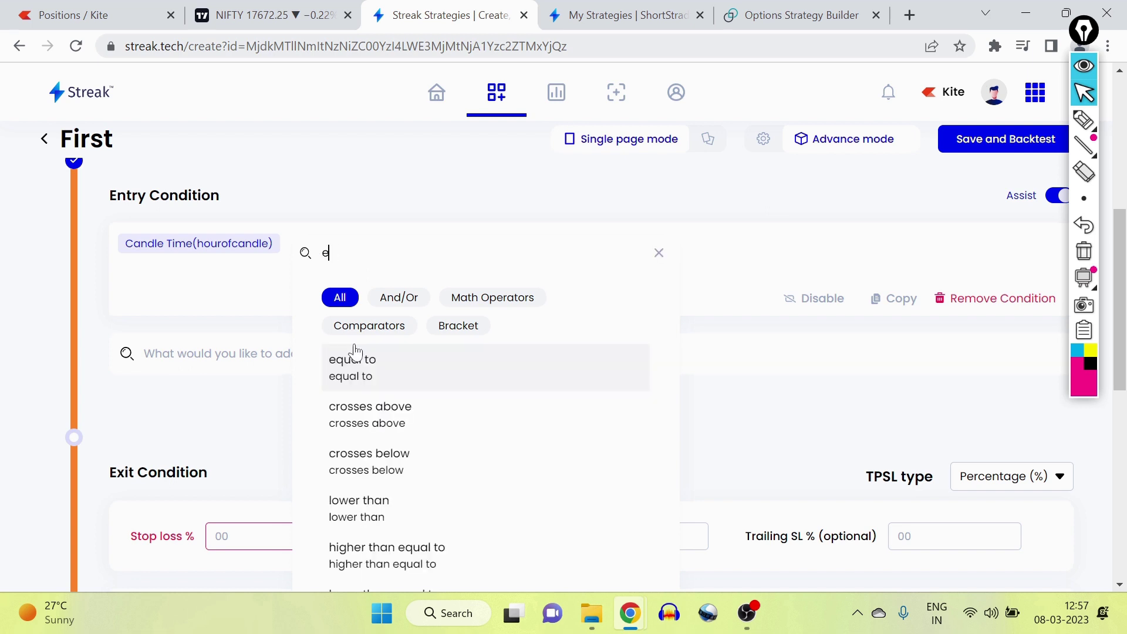
pyautogui.click(358, 368)
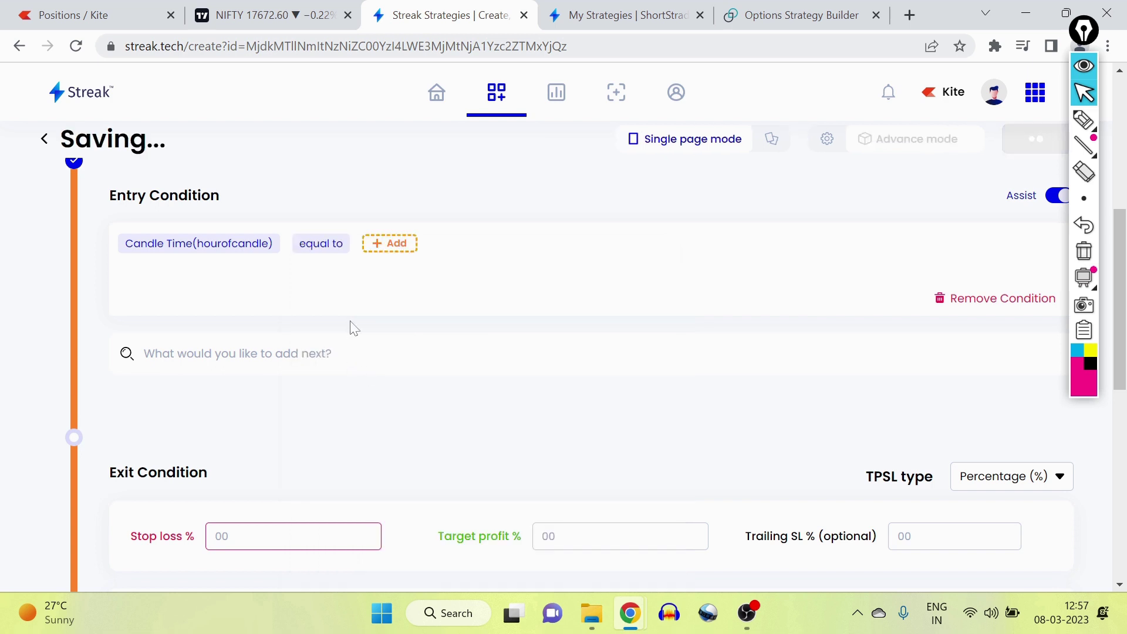
# - Complete the hour comparison in the entry condition with a Number of 9
pyautogui.click(376, 250)
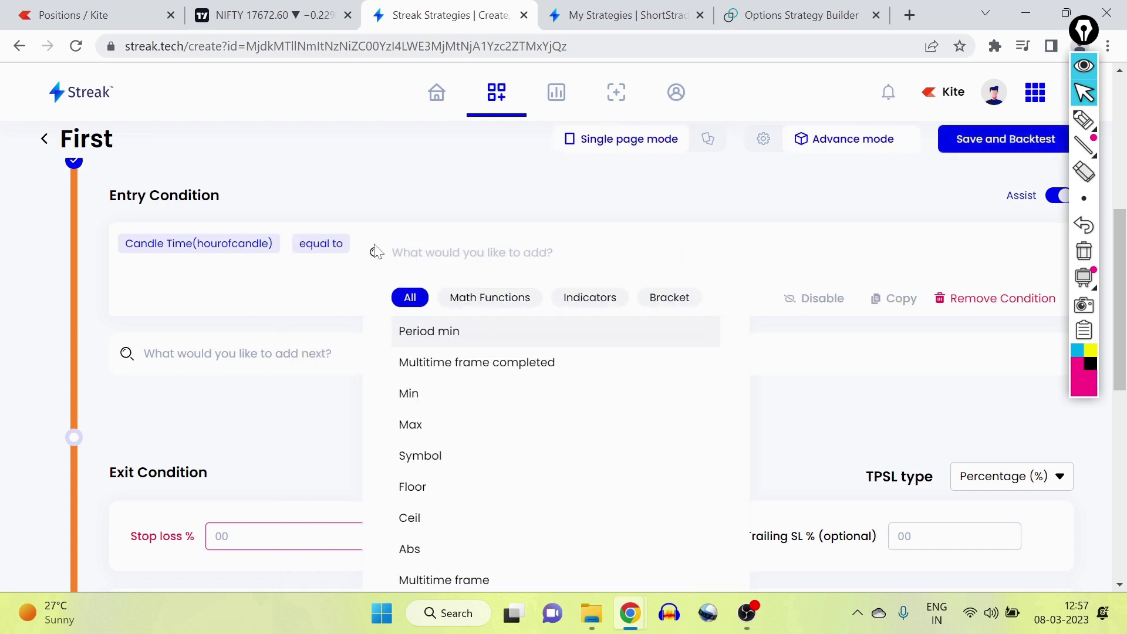
pyautogui.write('nu')
pyautogui.click(421, 383)
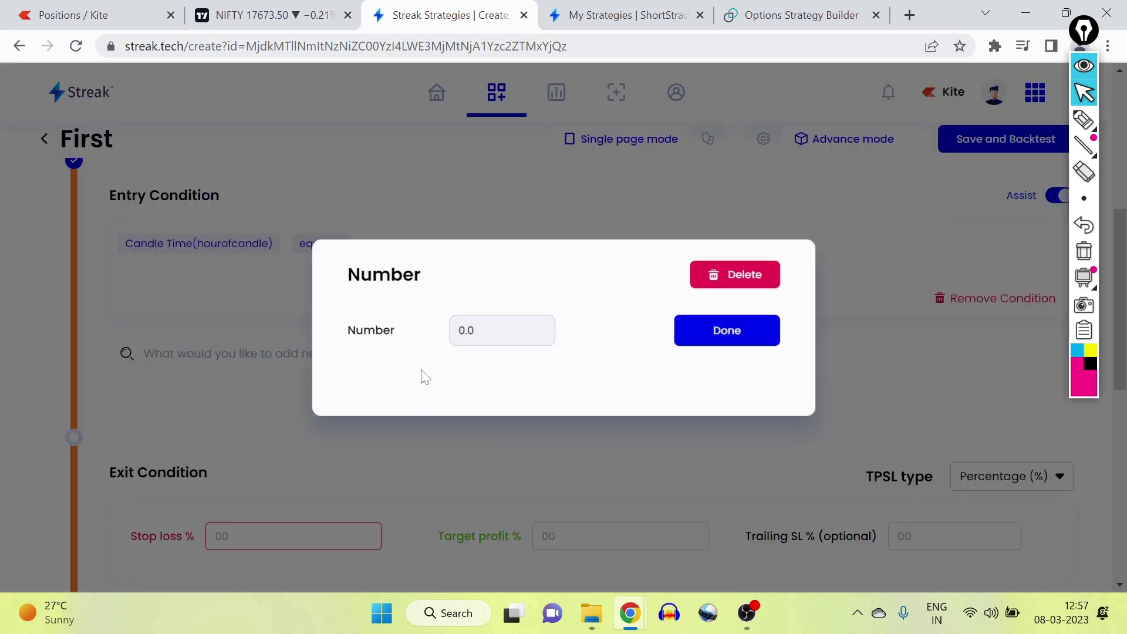
pyautogui.click(451, 335)
pyautogui.write('9')
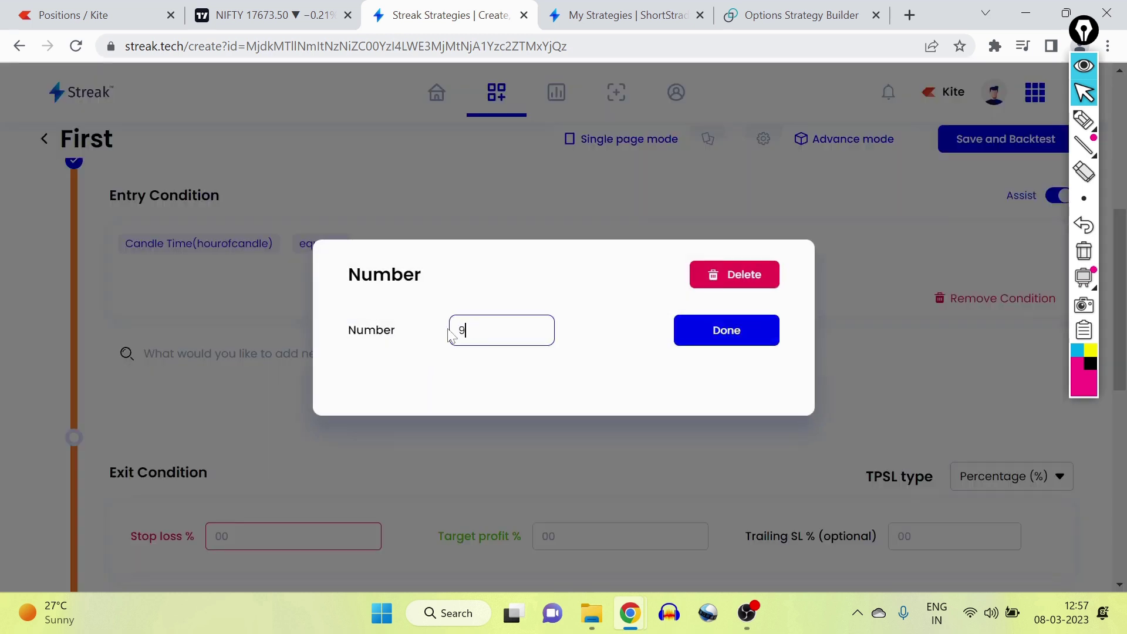
pyautogui.click(716, 330)
# - Extend the entry condition with "and" followed by a Candle Time term of type minuteofcandle
pyautogui.moveTo(473, 291)
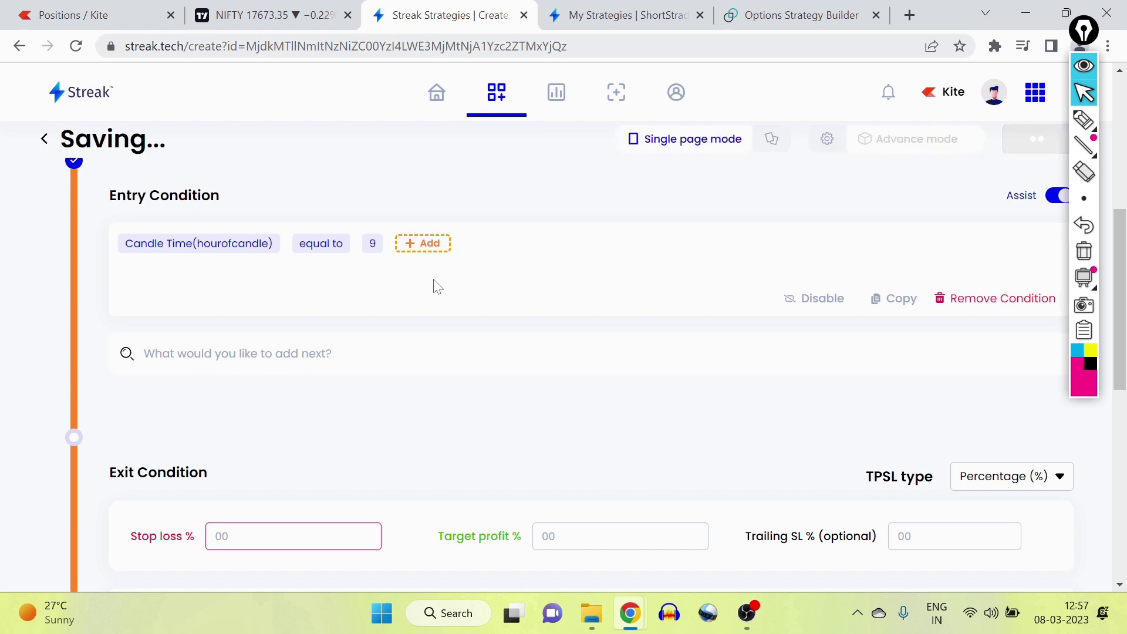
pyautogui.click(414, 254)
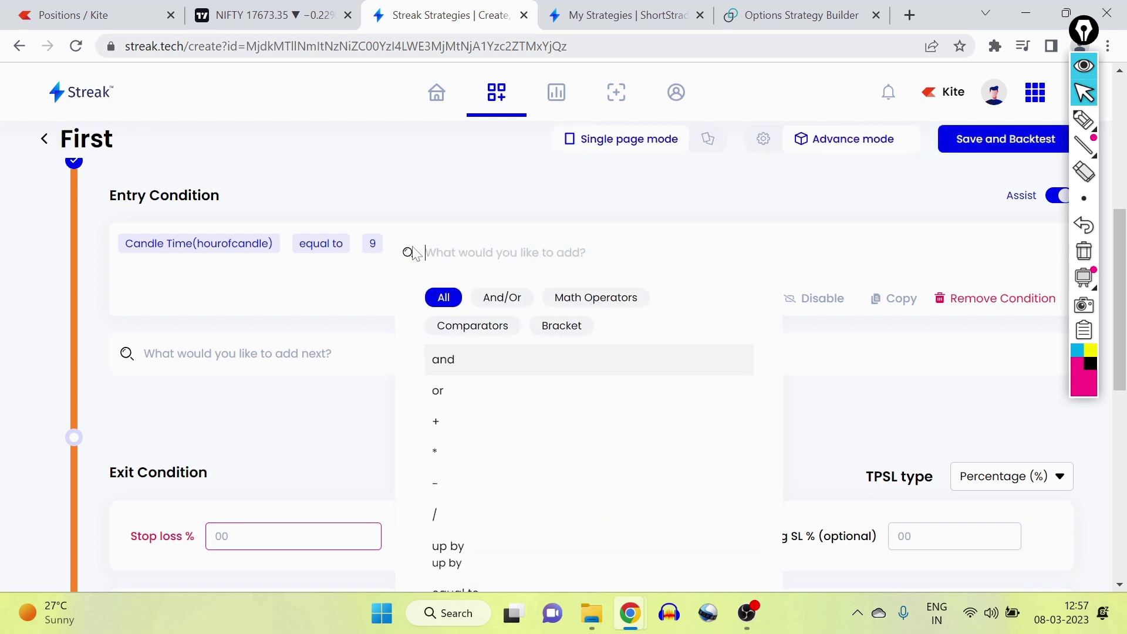
pyautogui.click(440, 360)
pyautogui.click(462, 246)
pyautogui.write('can')
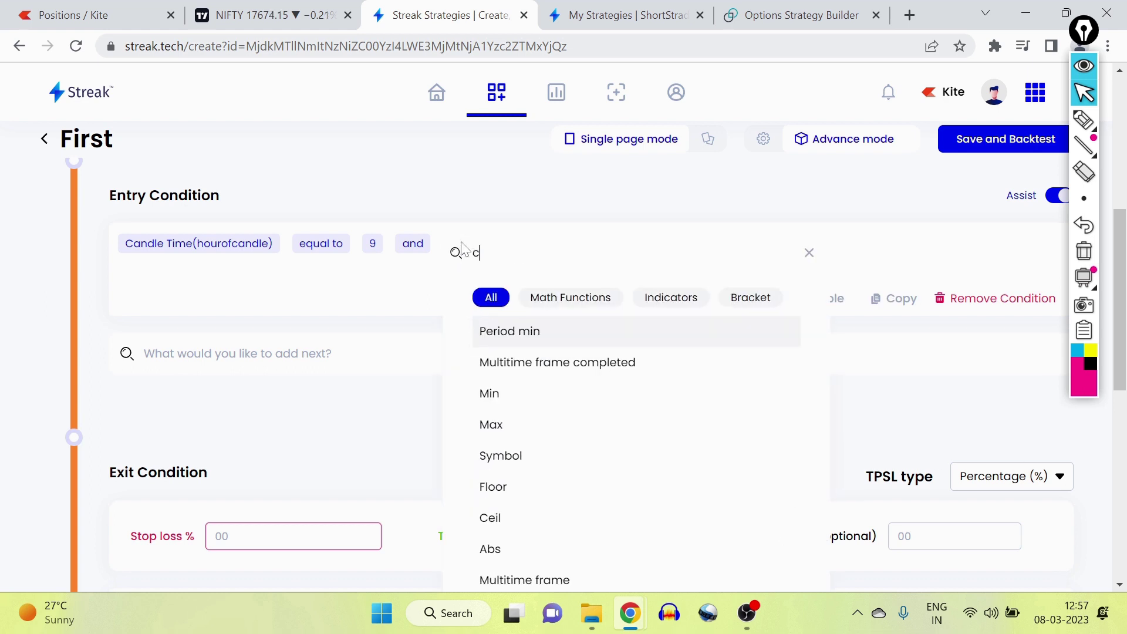
pyautogui.click(506, 389)
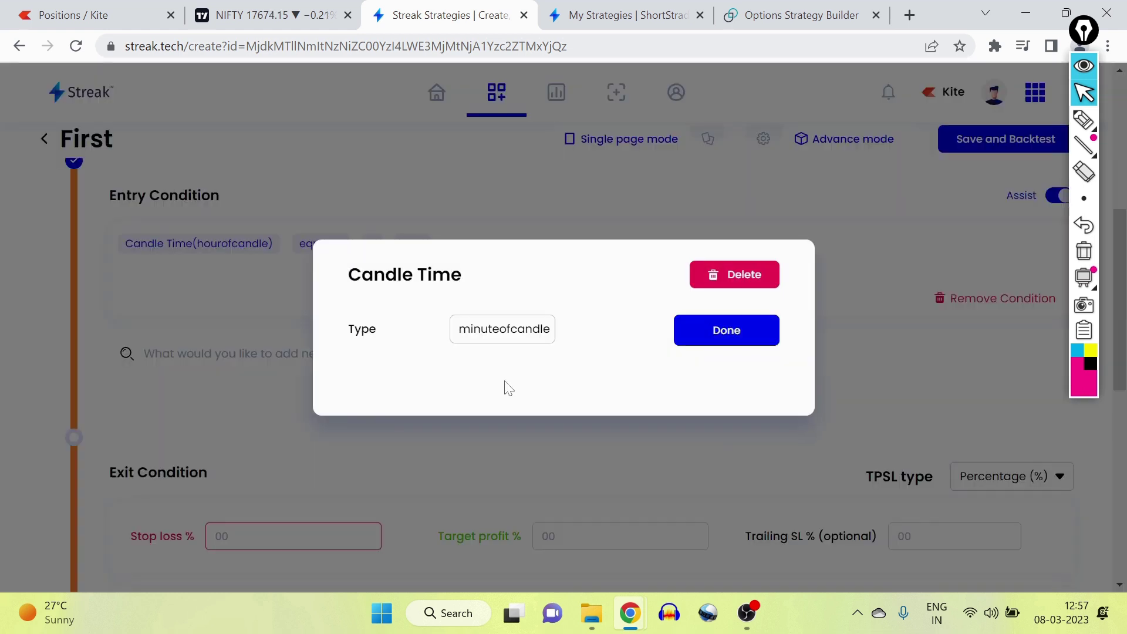
pyautogui.click(709, 329)
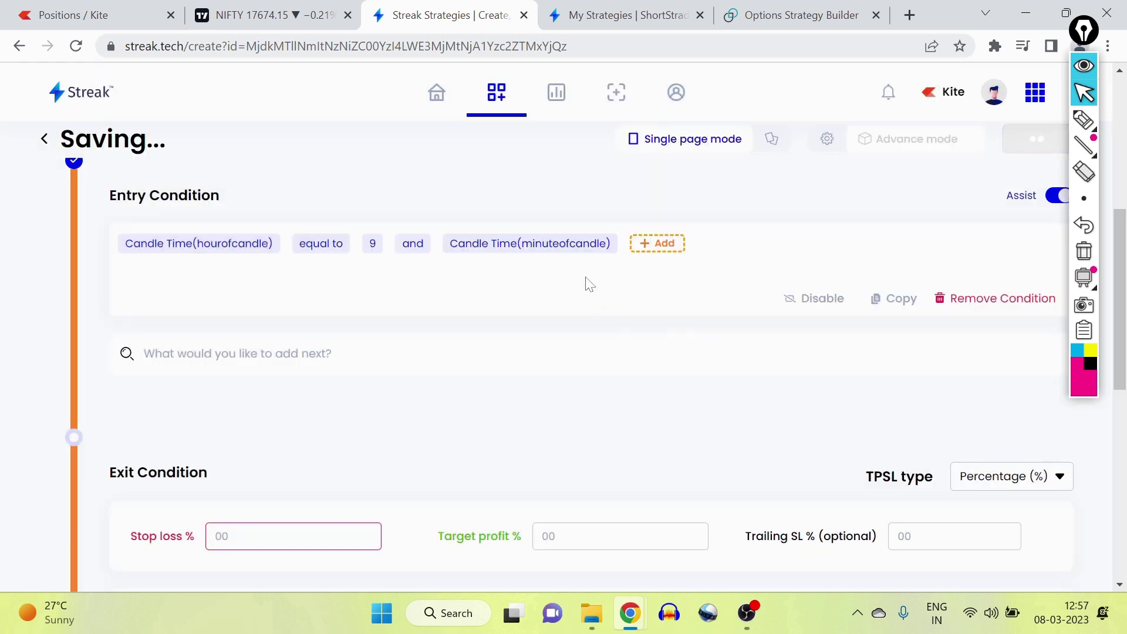
# - Complete the minute comparison in the entry condition with the equal to comparator and a Number of 20
pyautogui.click(646, 253)
pyautogui.write('eq')
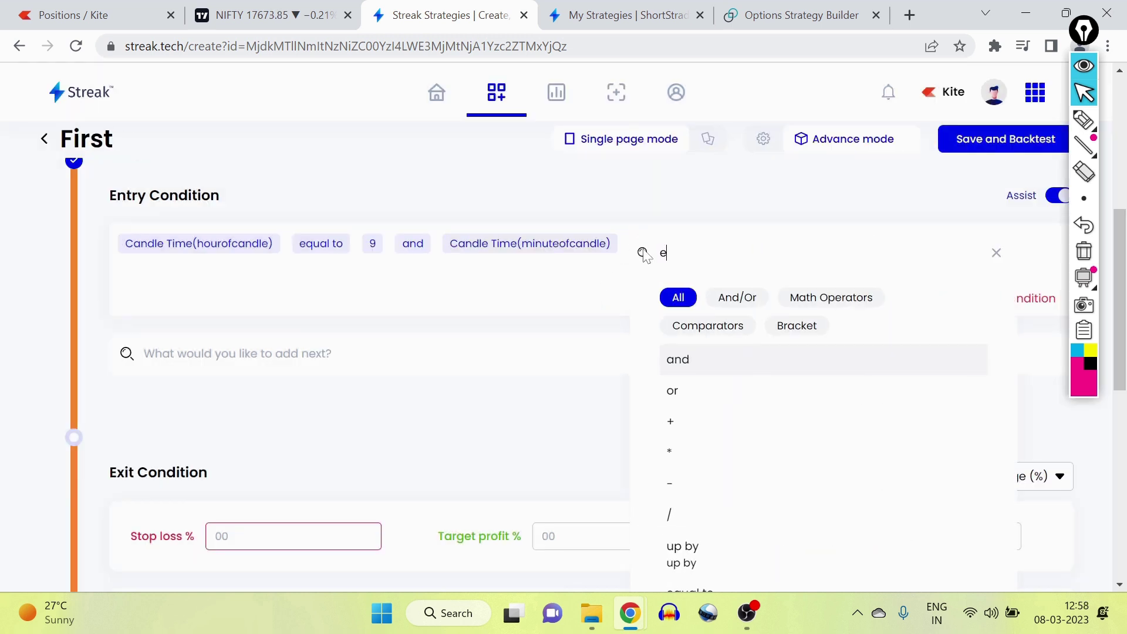
pyautogui.click(726, 376)
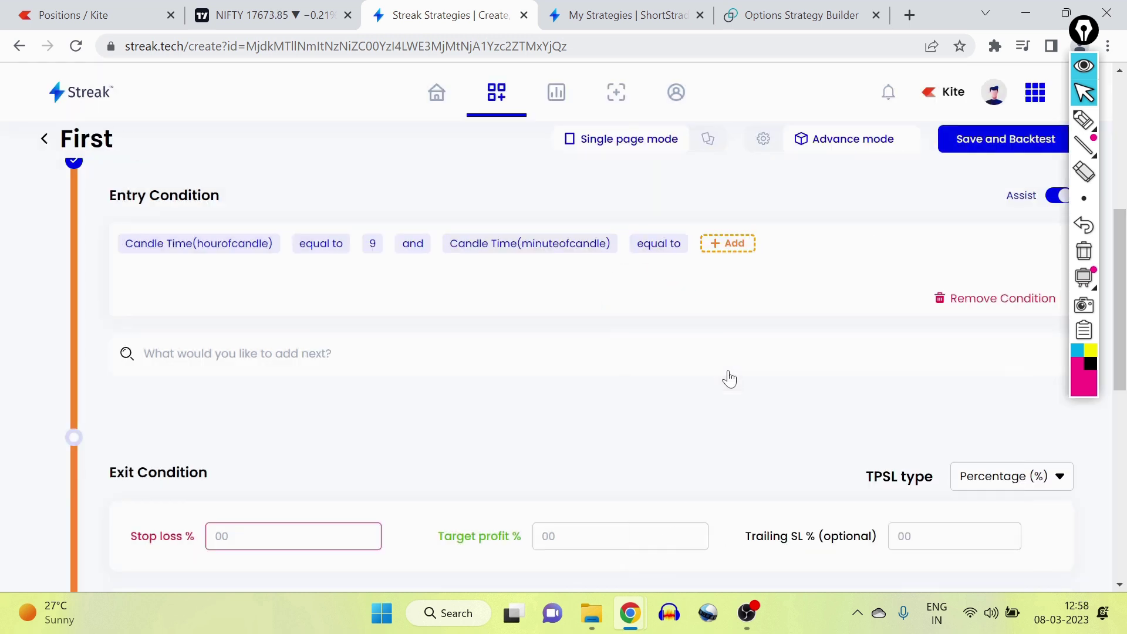
pyautogui.click(727, 244)
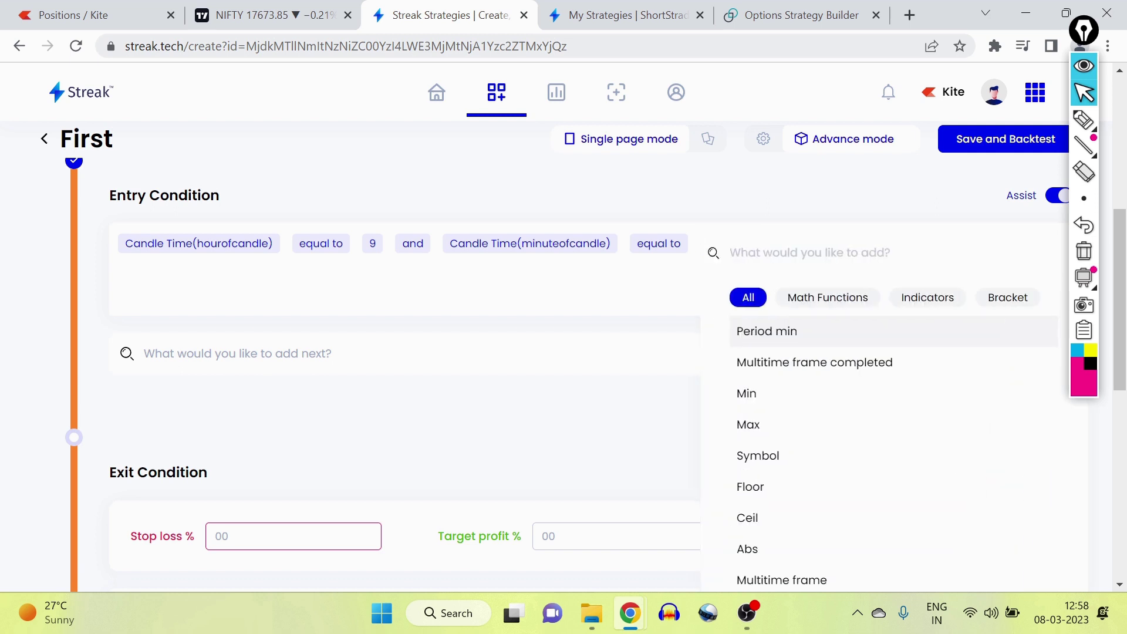
pyautogui.write('nu')
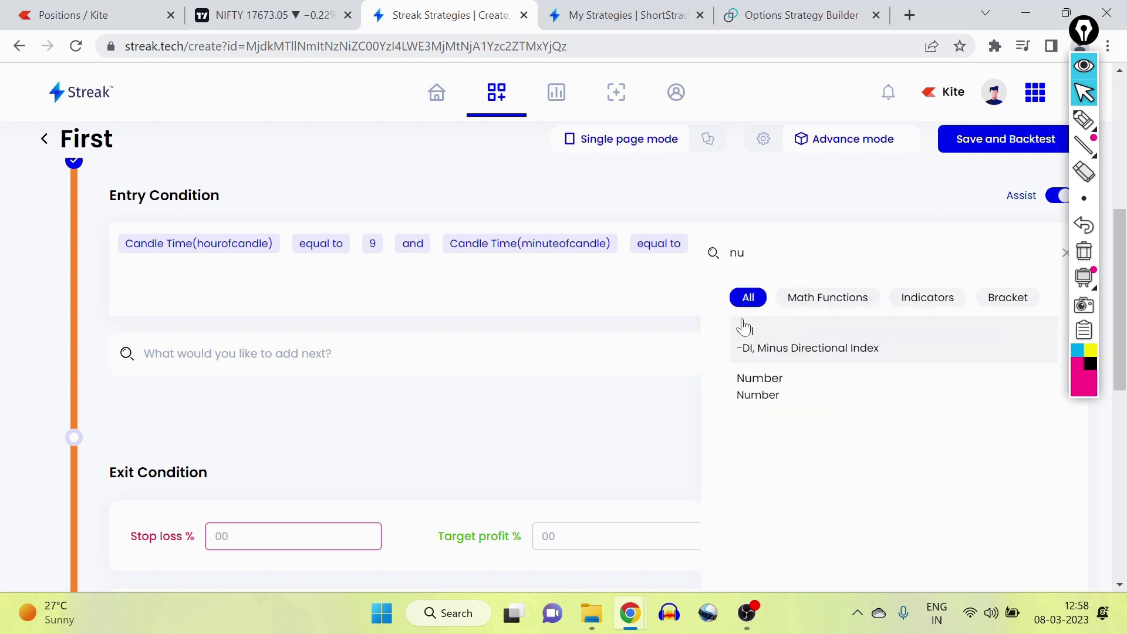
pyautogui.click(759, 400)
pyautogui.click(502, 330)
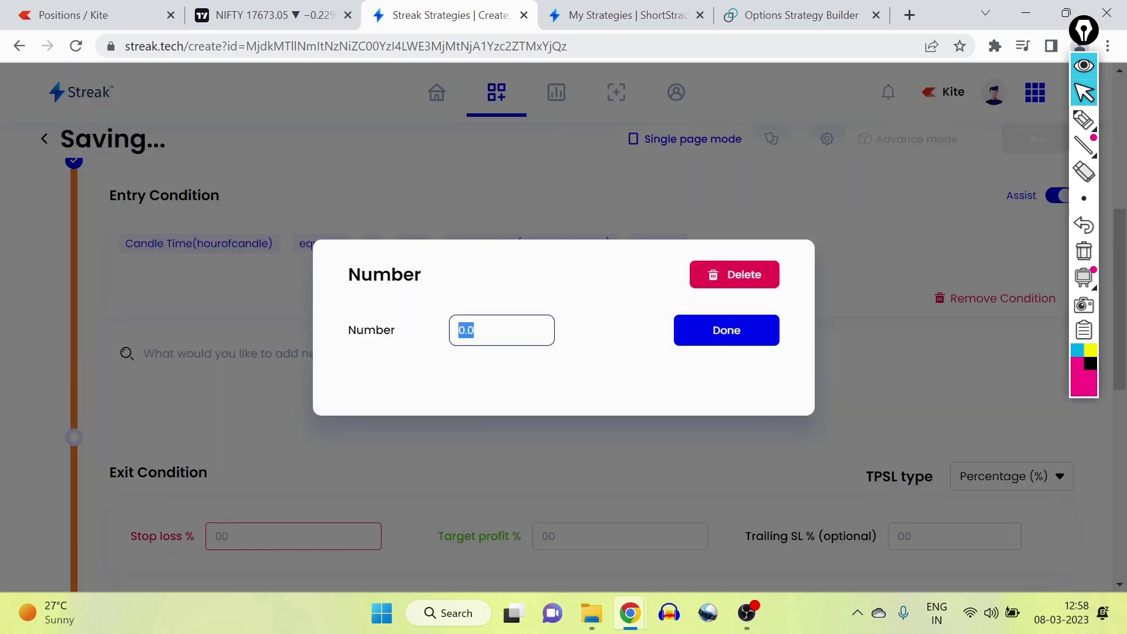
pyautogui.write('20')
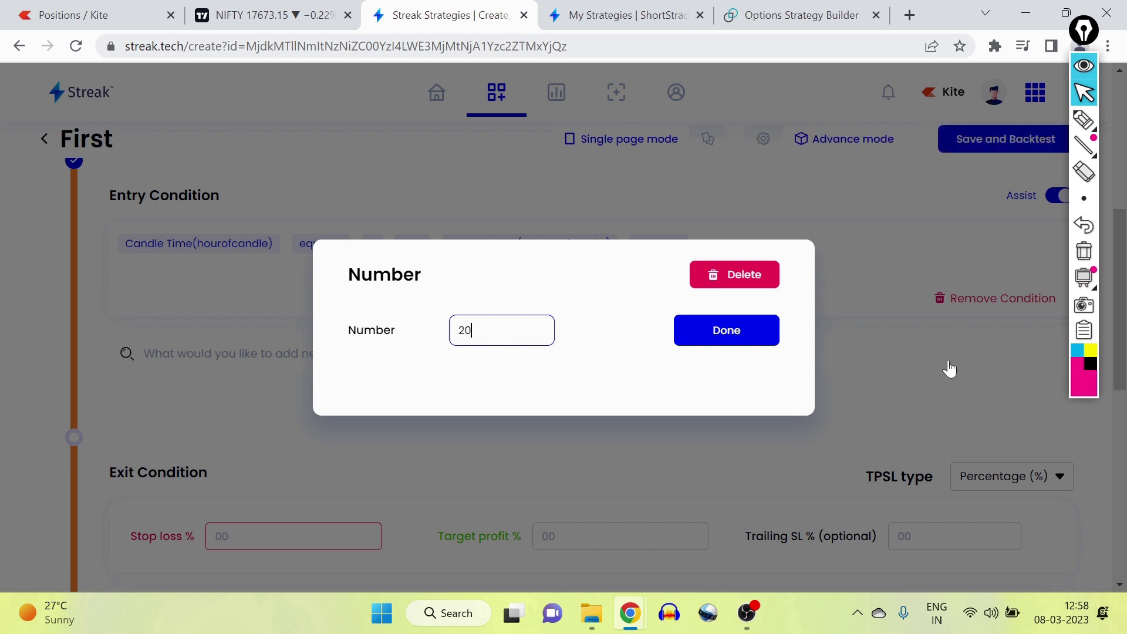
pyautogui.click(706, 328)
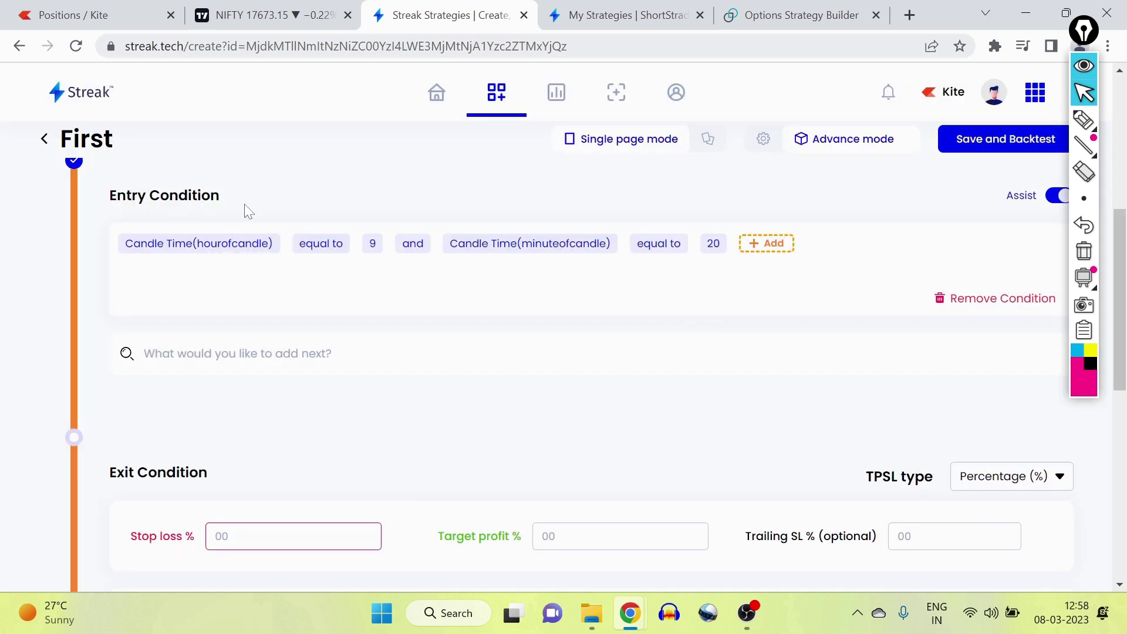
# - Set the exit condition's stop loss to 30% and its target profit to 100%
pyautogui.scroll(-3, 284, 362)
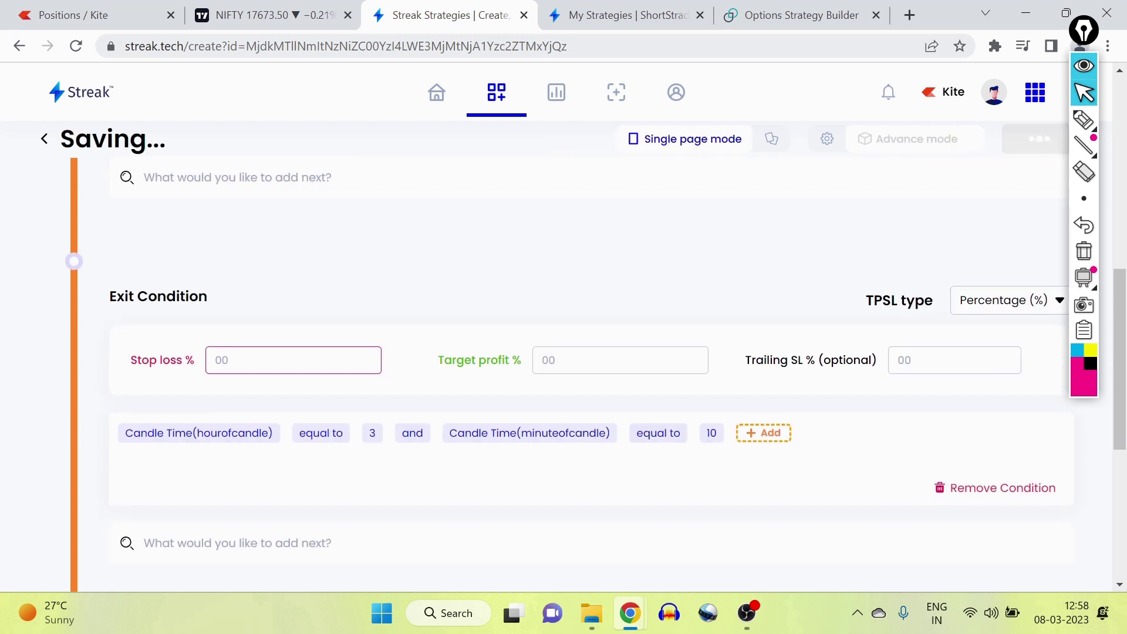
pyautogui.write('30')
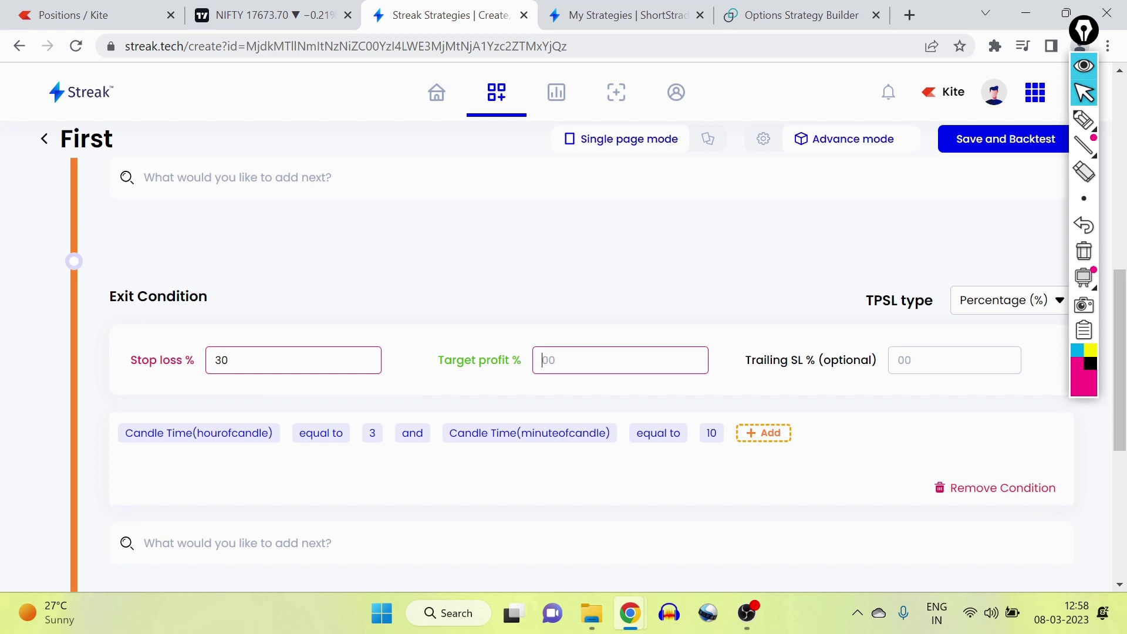
pyautogui.write('100')
pyautogui.scroll(-1, 650, 320)
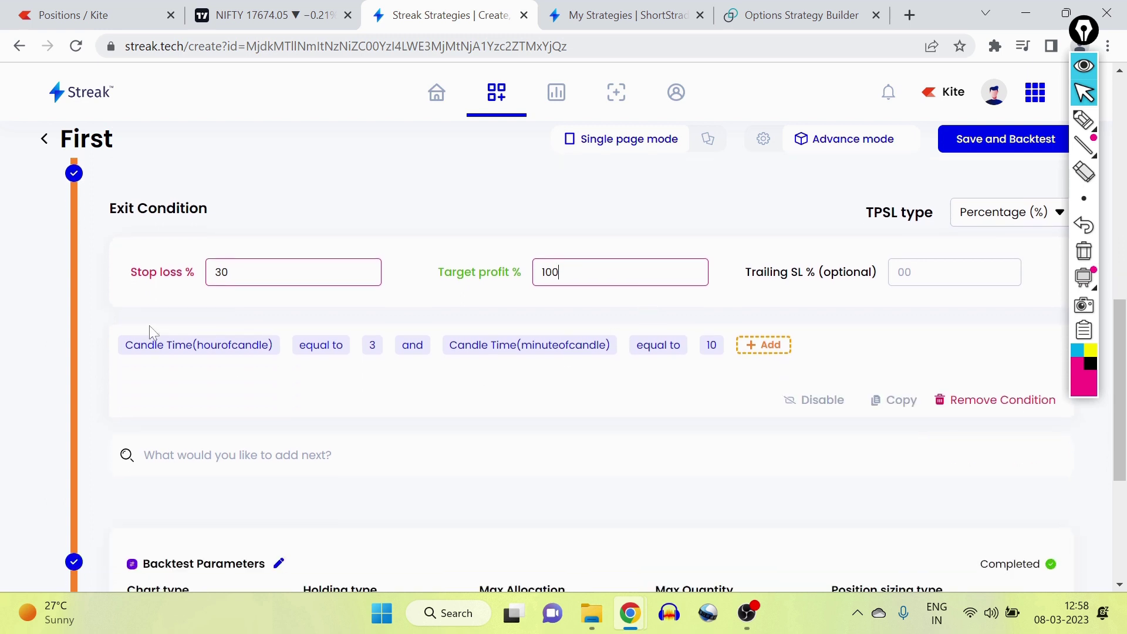
# - Set the maximum quantity to 1 lot in the backtest parameters and save the changes
pyautogui.moveTo(503, 377)
pyautogui.scroll(5, 486, 405)
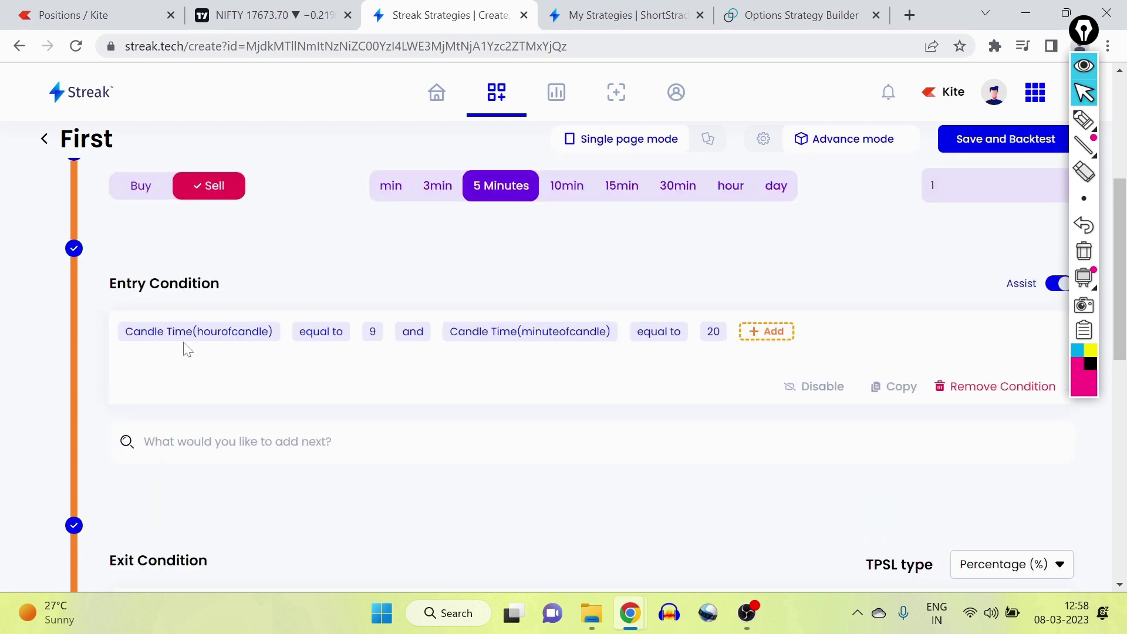
pyautogui.scroll(-5, 326, 359)
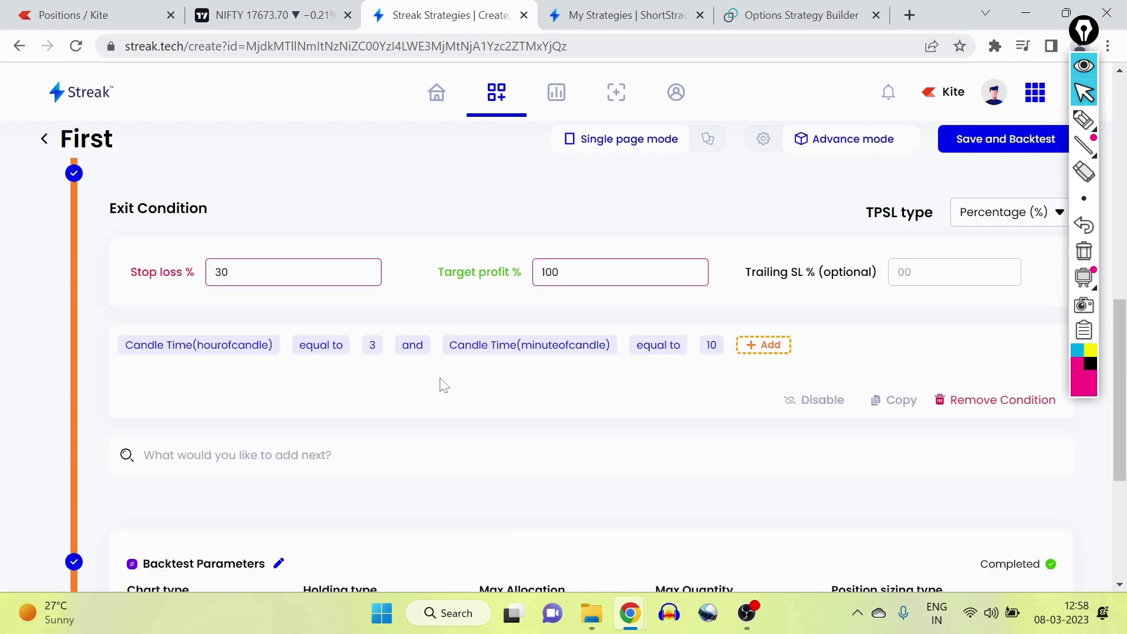
pyautogui.scroll(-1, 441, 385)
pyautogui.click(280, 476)
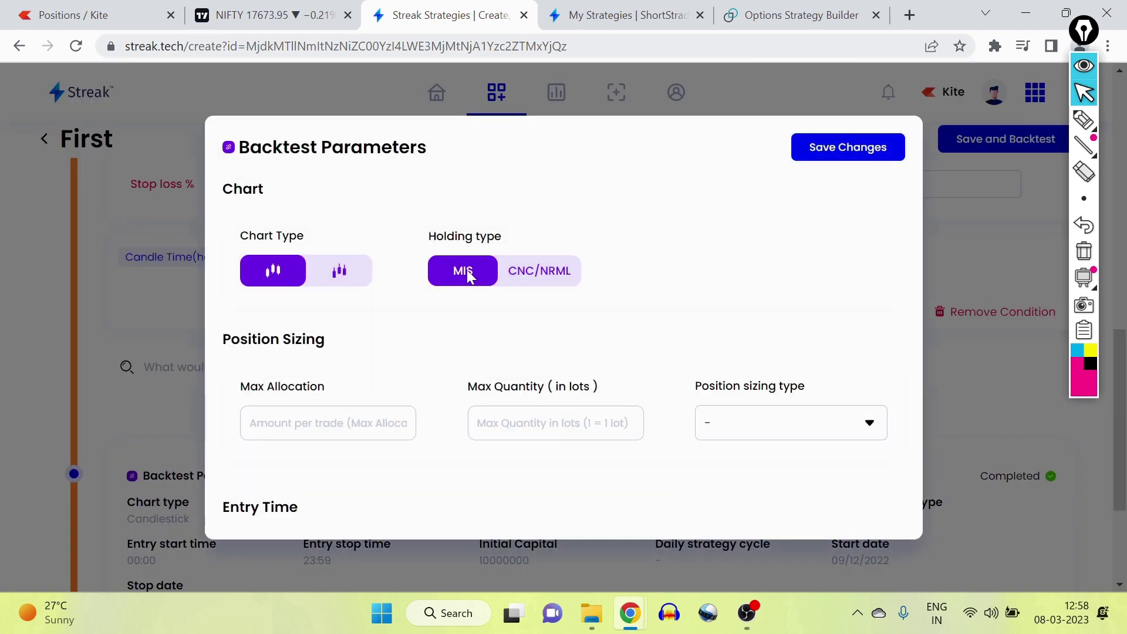
pyautogui.scroll(-1, 634, 280)
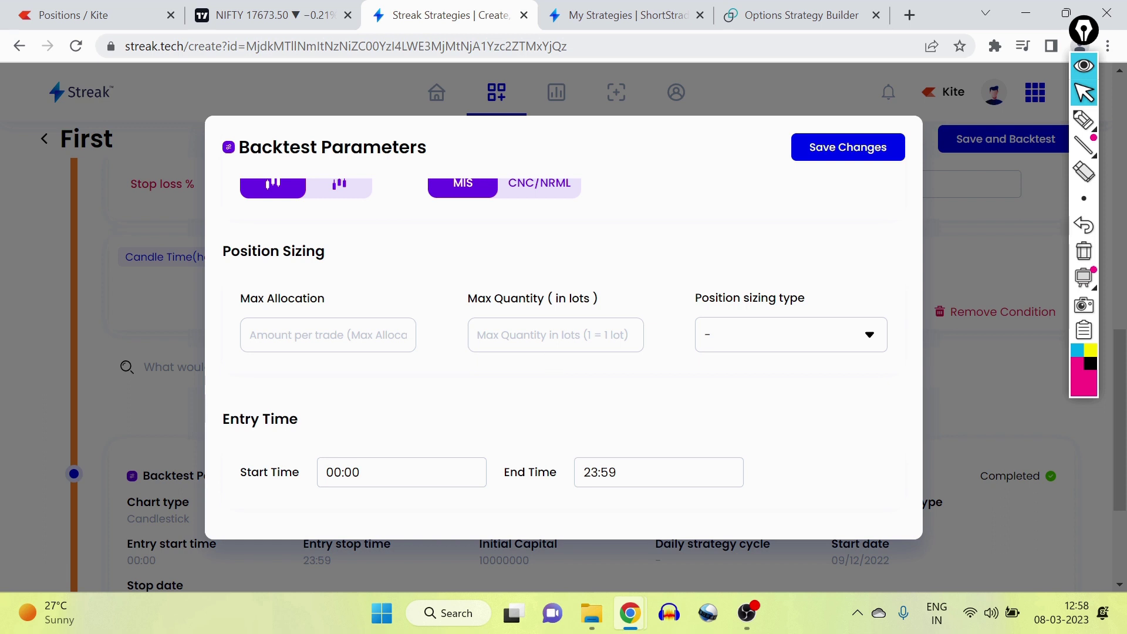
pyautogui.click(554, 334)
pyautogui.write('1')
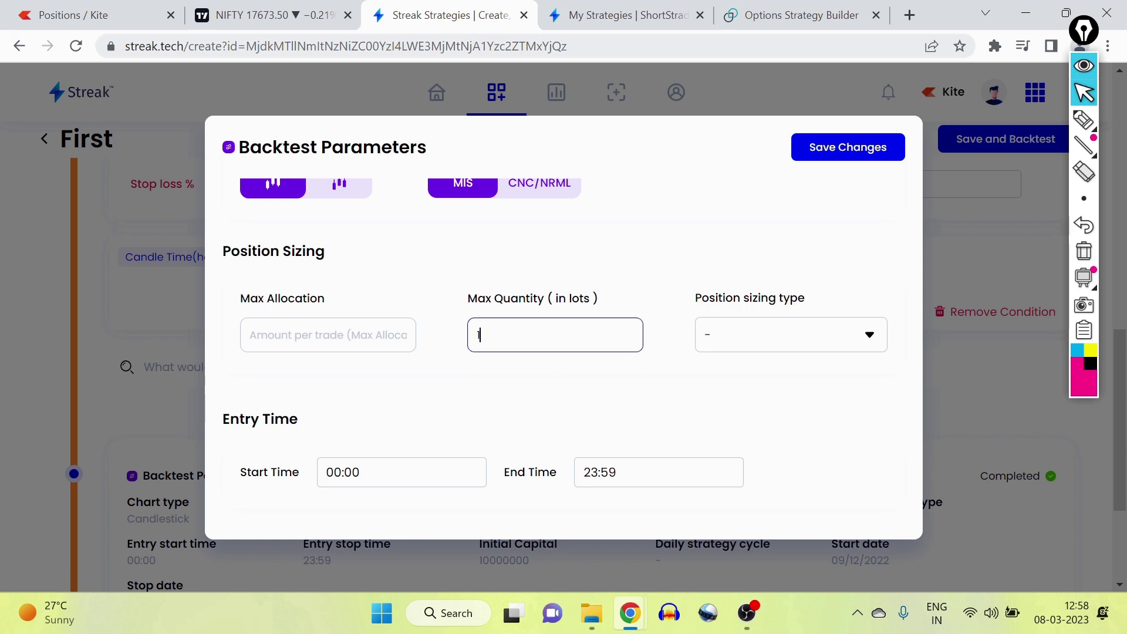
pyautogui.click(828, 153)
# - Save the strategy and run its backtest on both dynamic contracts
pyautogui.scroll(-3, 489, 387)
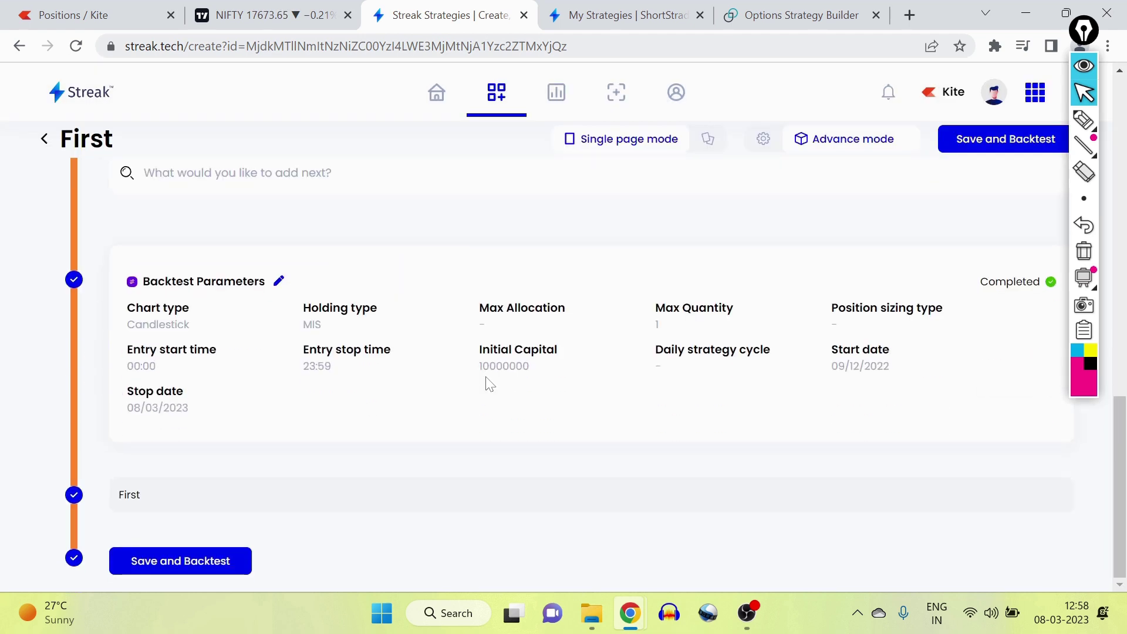
pyautogui.click(188, 569)
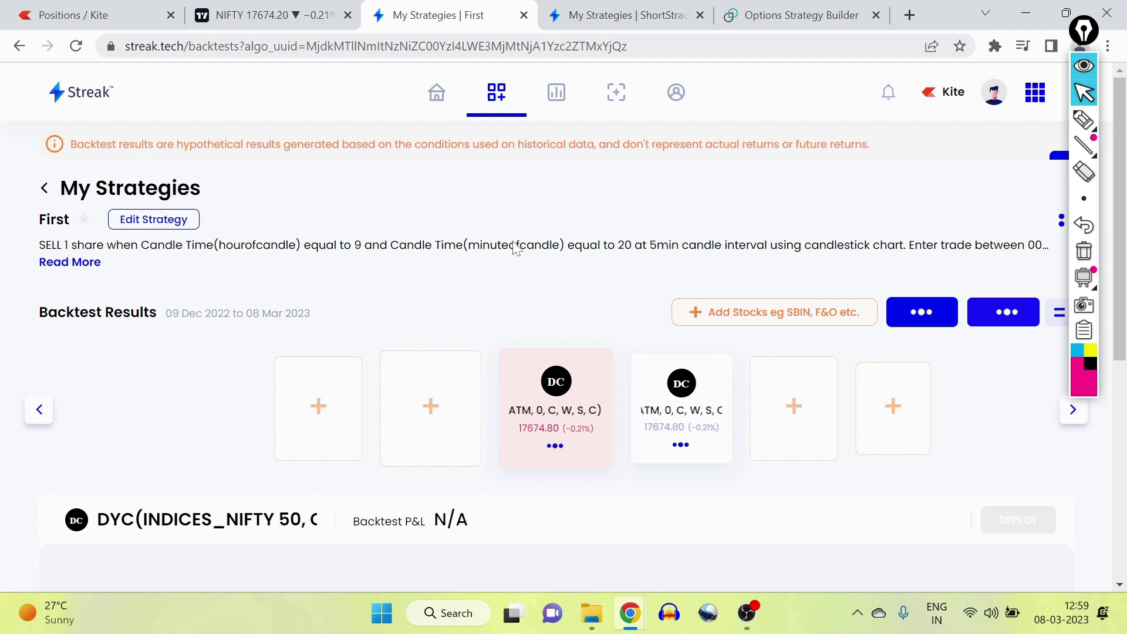
pyautogui.scroll(-2, 187, 327)
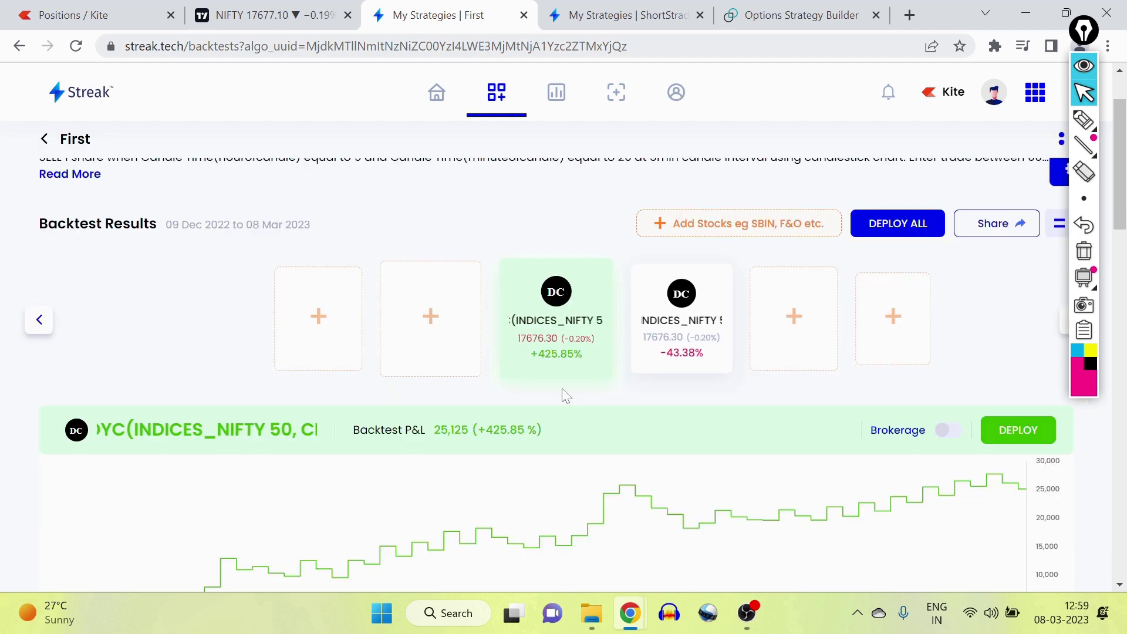
# - Compare the backtest P&L and curves of the CE and PE contracts, and examine the CE contract's trade statistics
pyautogui.moveTo(541, 405)
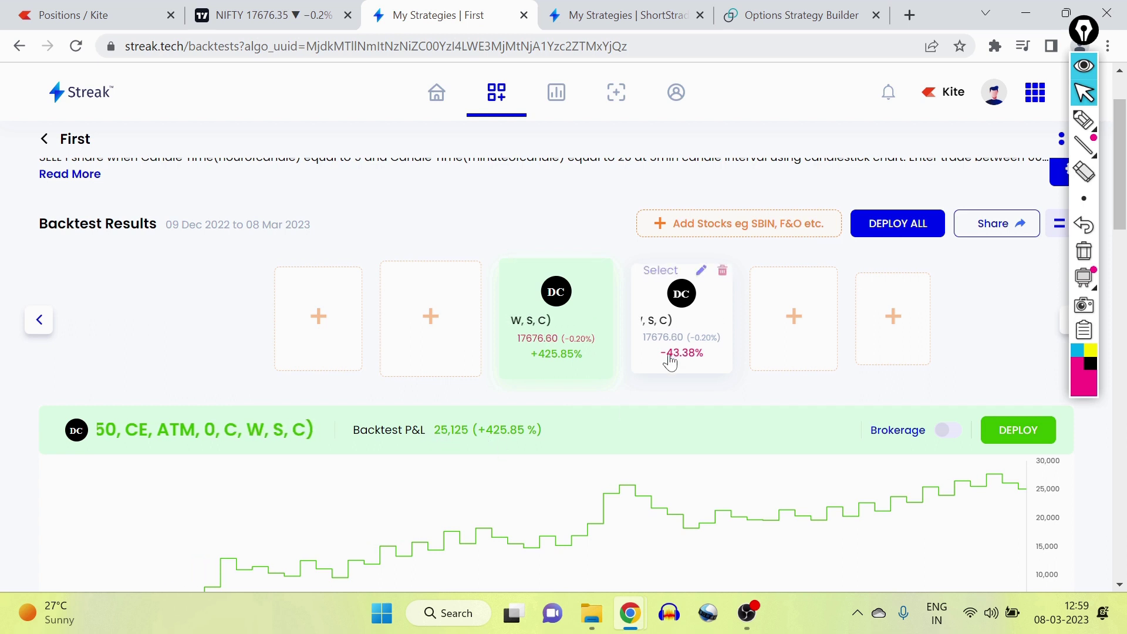
pyautogui.click(658, 271)
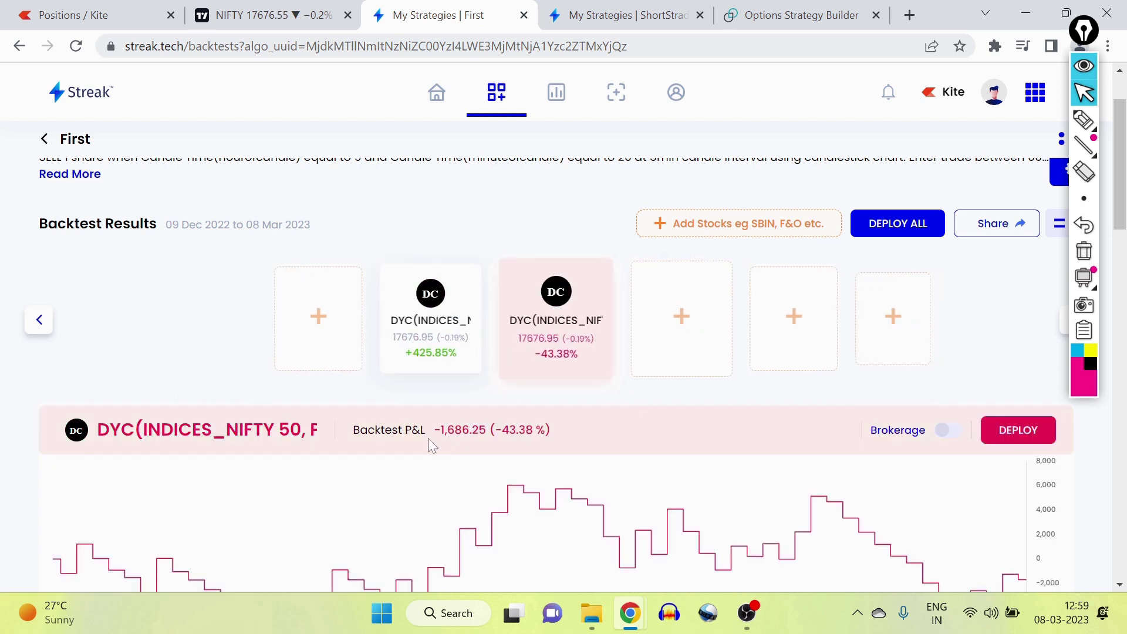
pyautogui.click(425, 352)
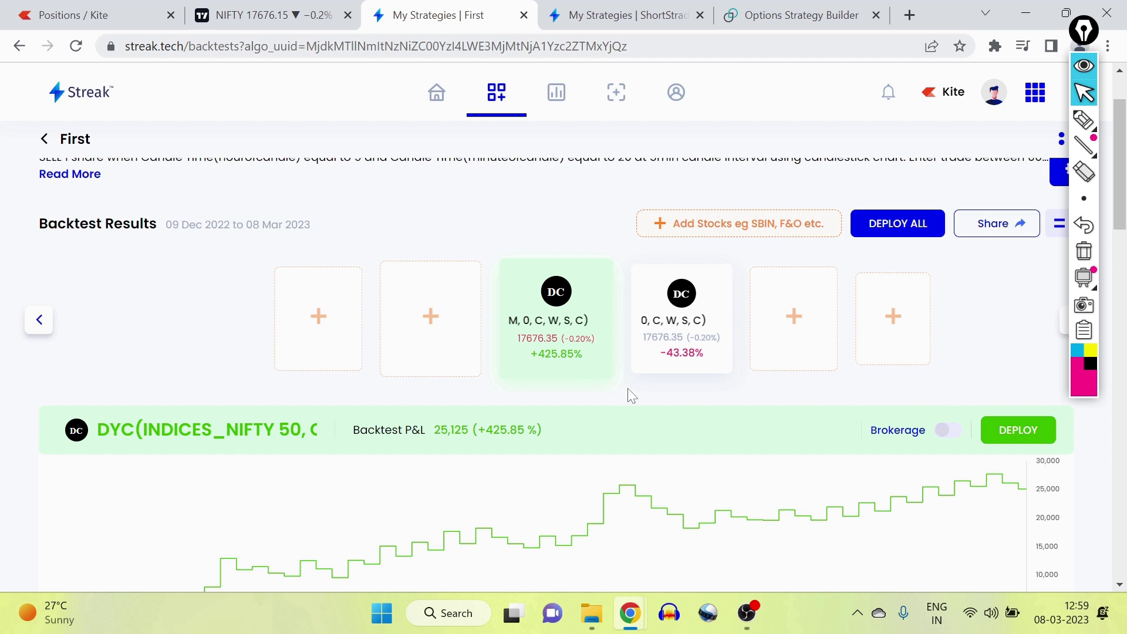
pyautogui.scroll(-1, 631, 395)
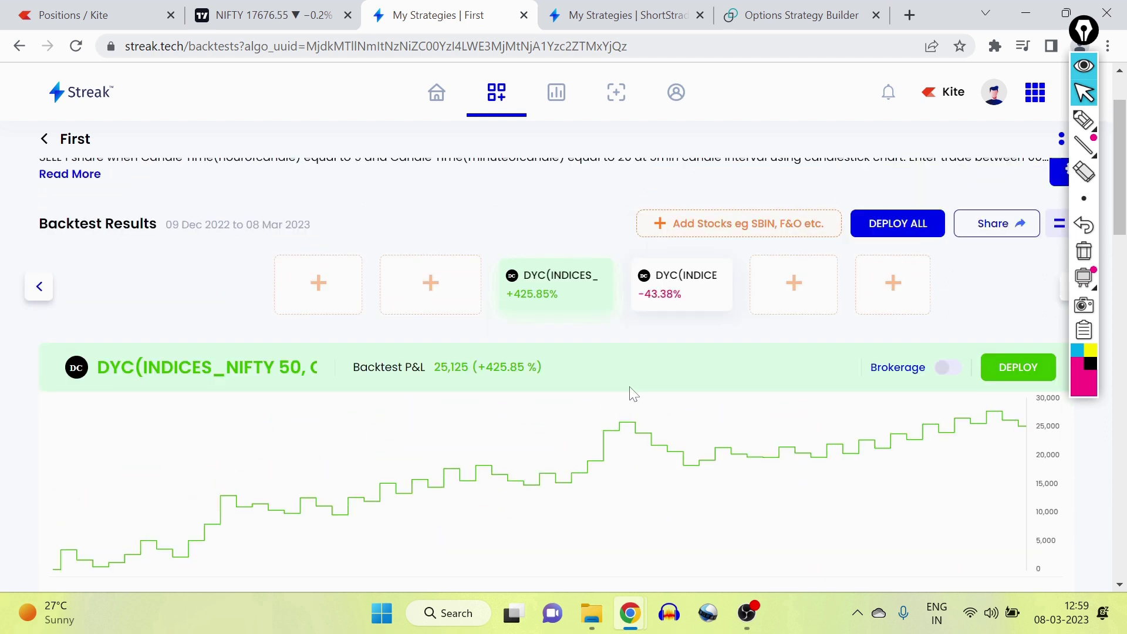
pyautogui.click(705, 303)
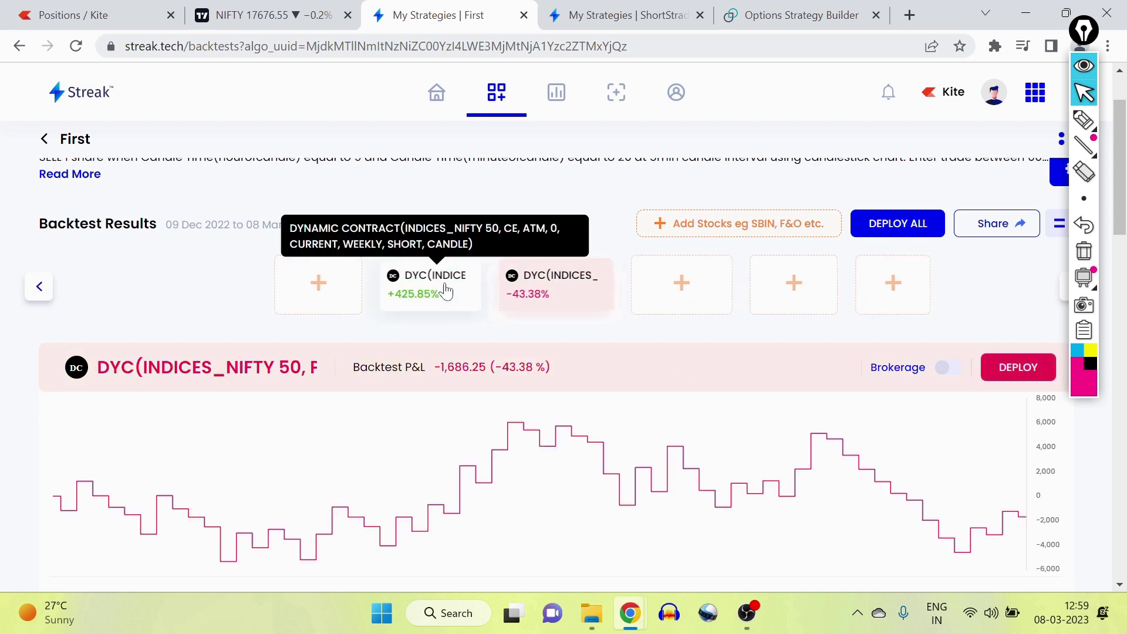
pyautogui.click(445, 290)
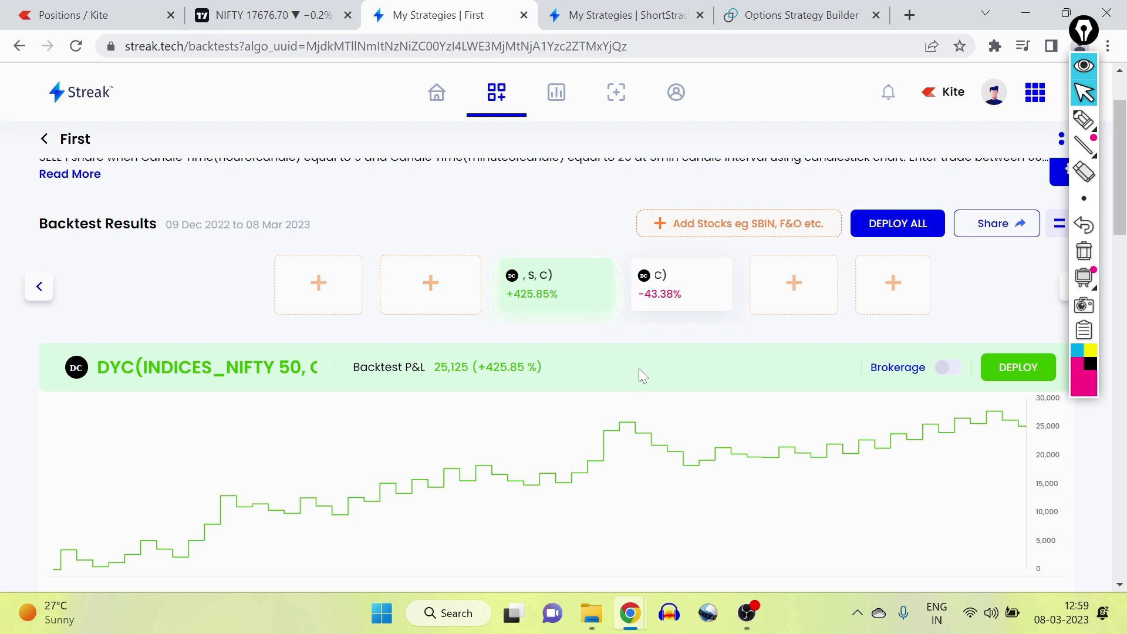
pyautogui.scroll(-6, 641, 371)
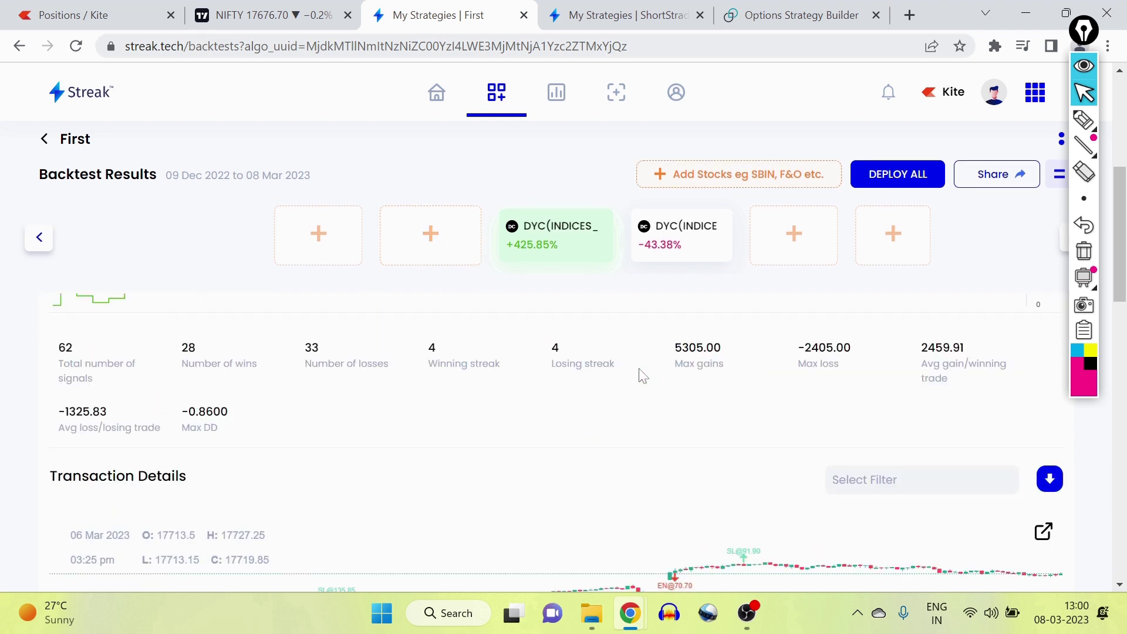
# - Reopen the First strategy for editing and open its backtest parameters
pyautogui.scroll(10, 203, 223)
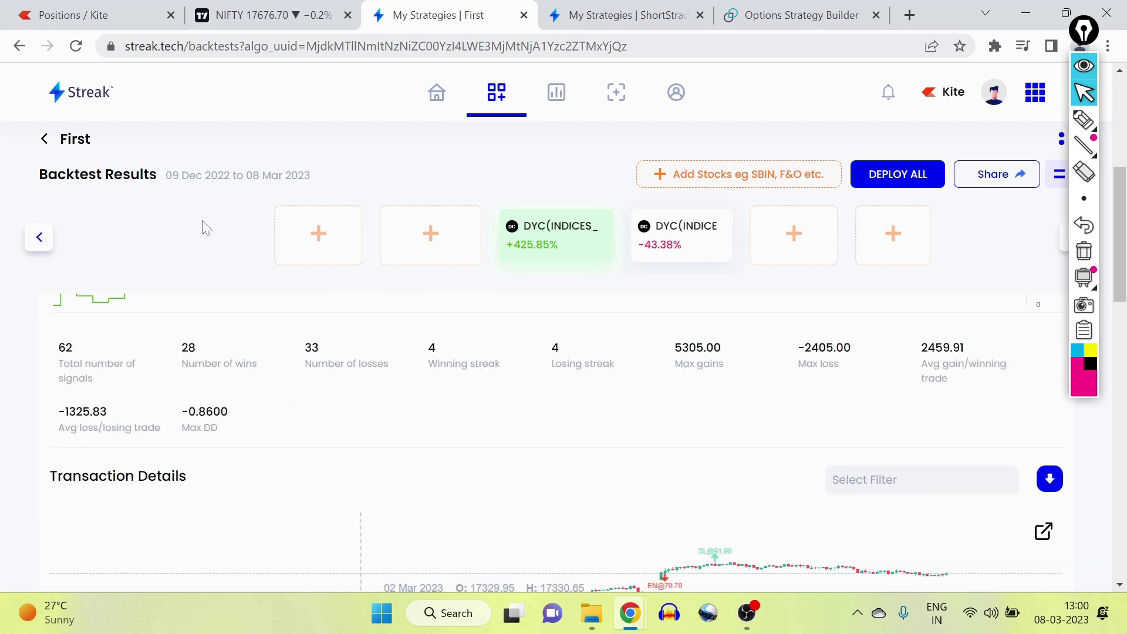
pyautogui.click(179, 221)
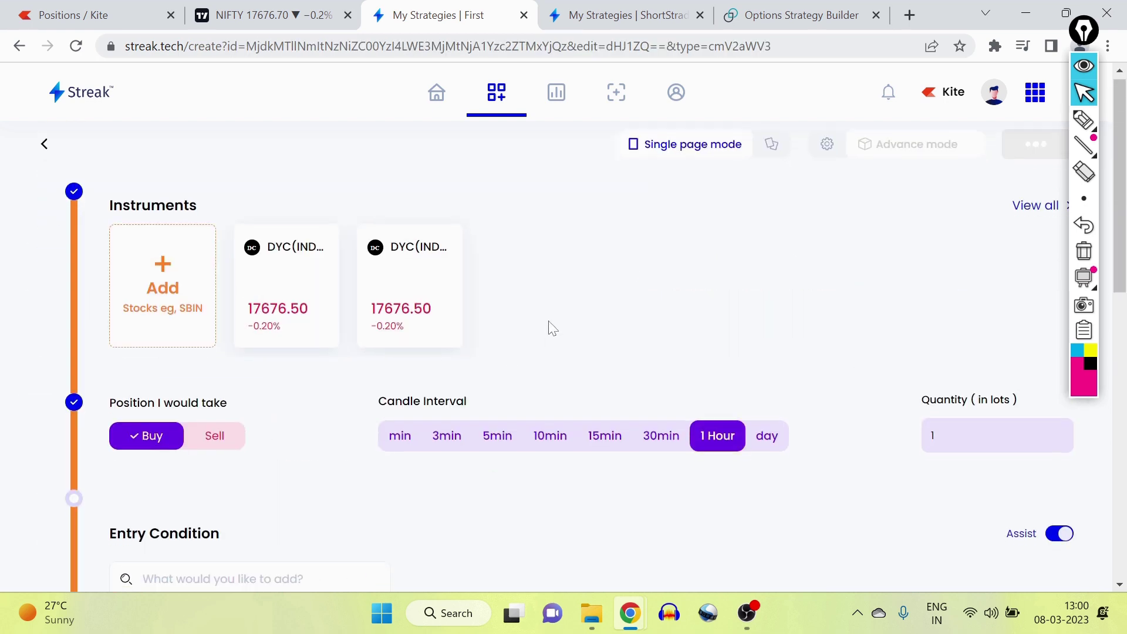
pyautogui.scroll(-7, 549, 327)
pyautogui.scroll(-6, 516, 384)
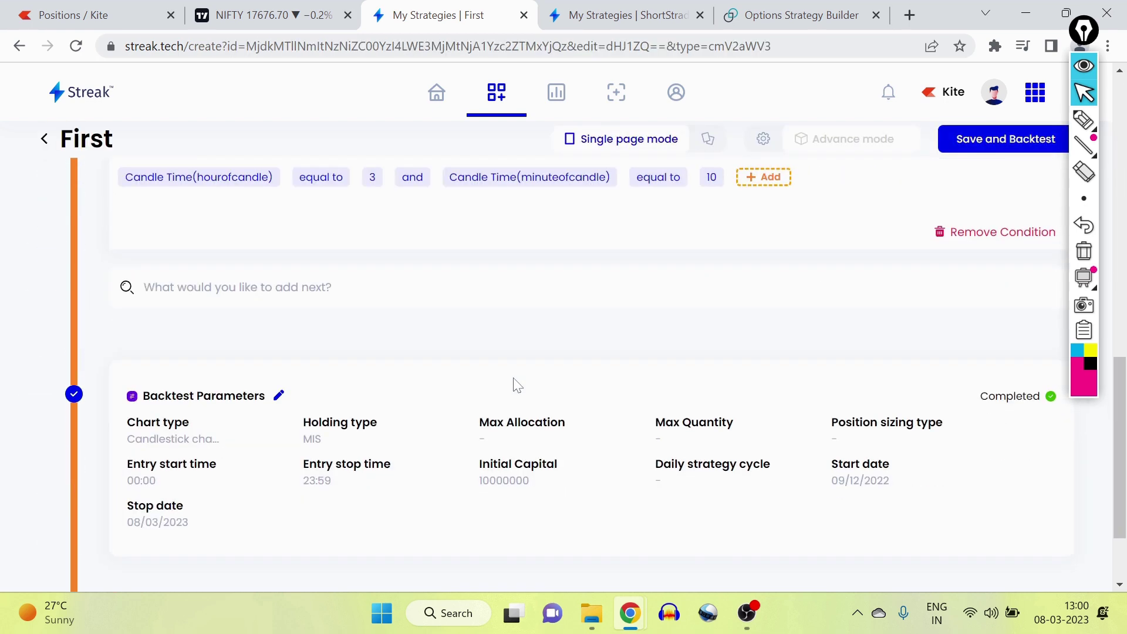
pyautogui.click(278, 396)
pyautogui.scroll(-8, 536, 353)
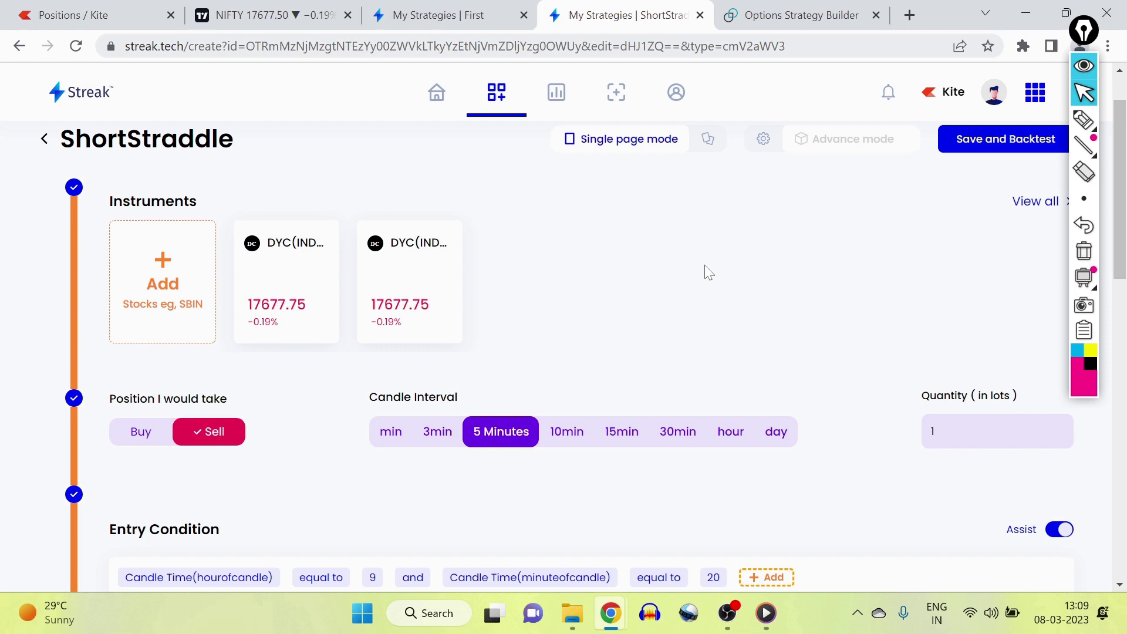
# - Set the backtesting period's start date to 01 Sep 2022 in the ShortStraddle strategy's backtest parameters
pyautogui.scroll(-15, 708, 271)
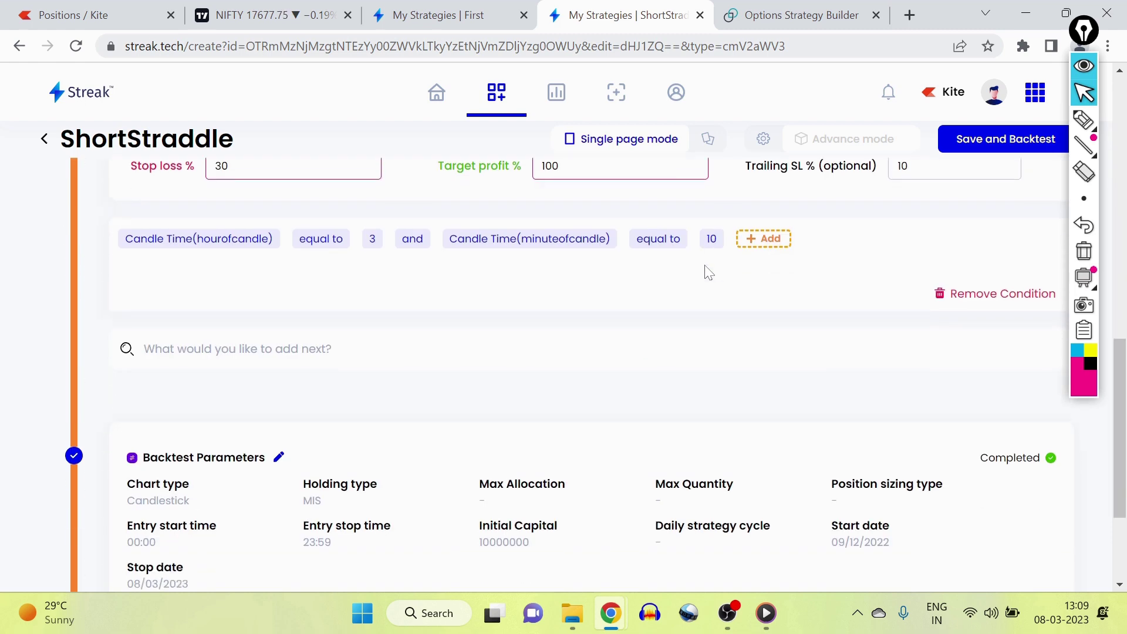
pyautogui.click(278, 284)
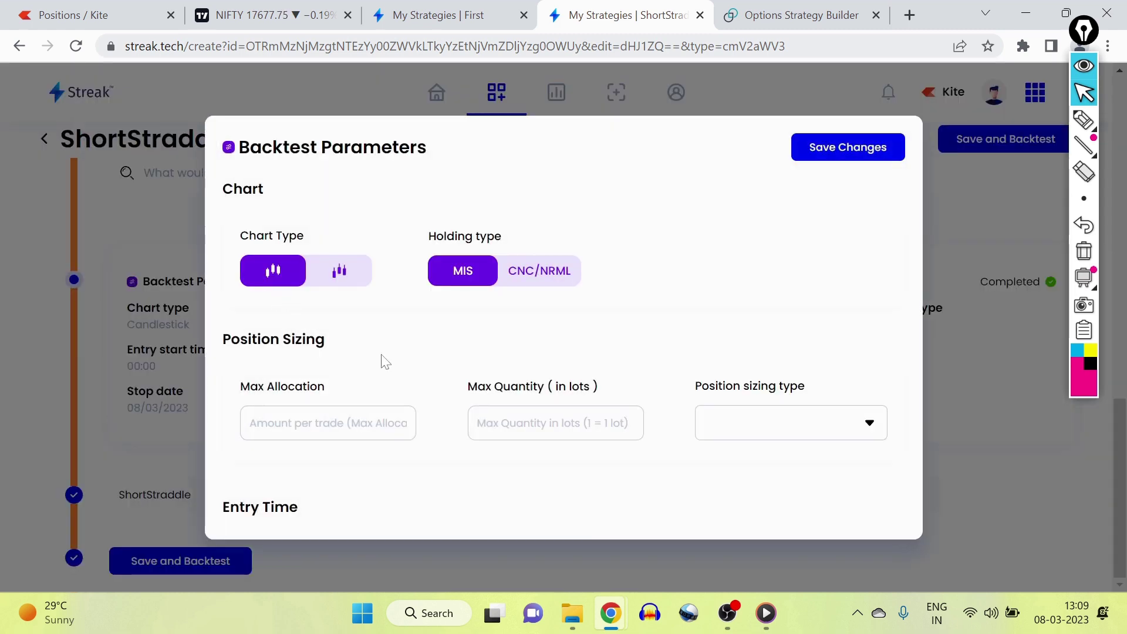
pyautogui.scroll(-5, 499, 372)
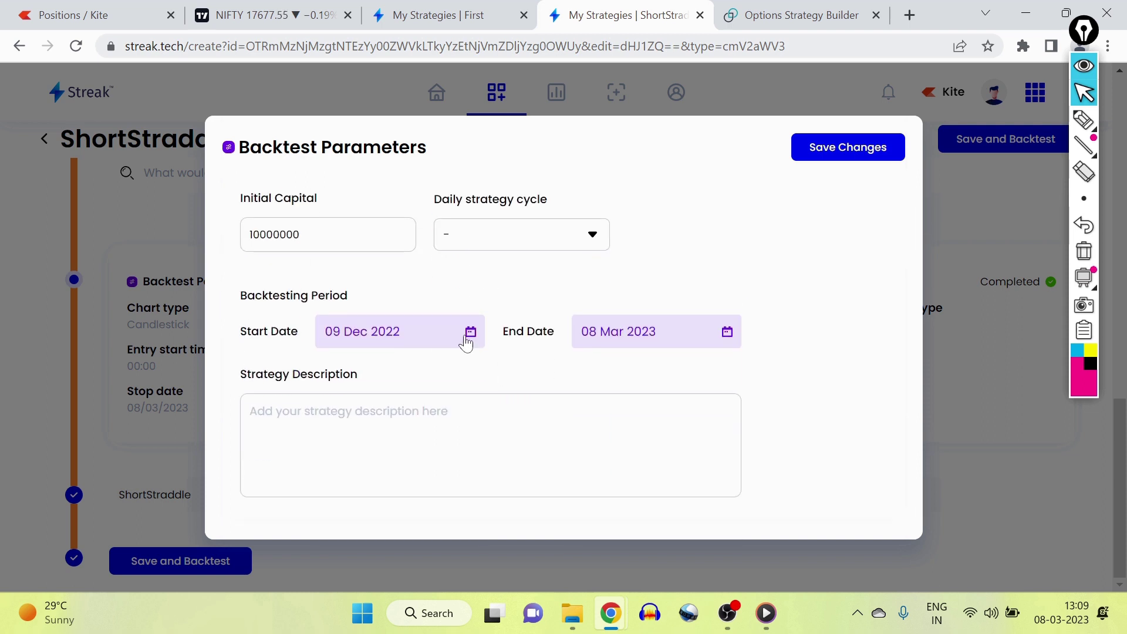
pyautogui.click(468, 334)
pyautogui.click(335, 368)
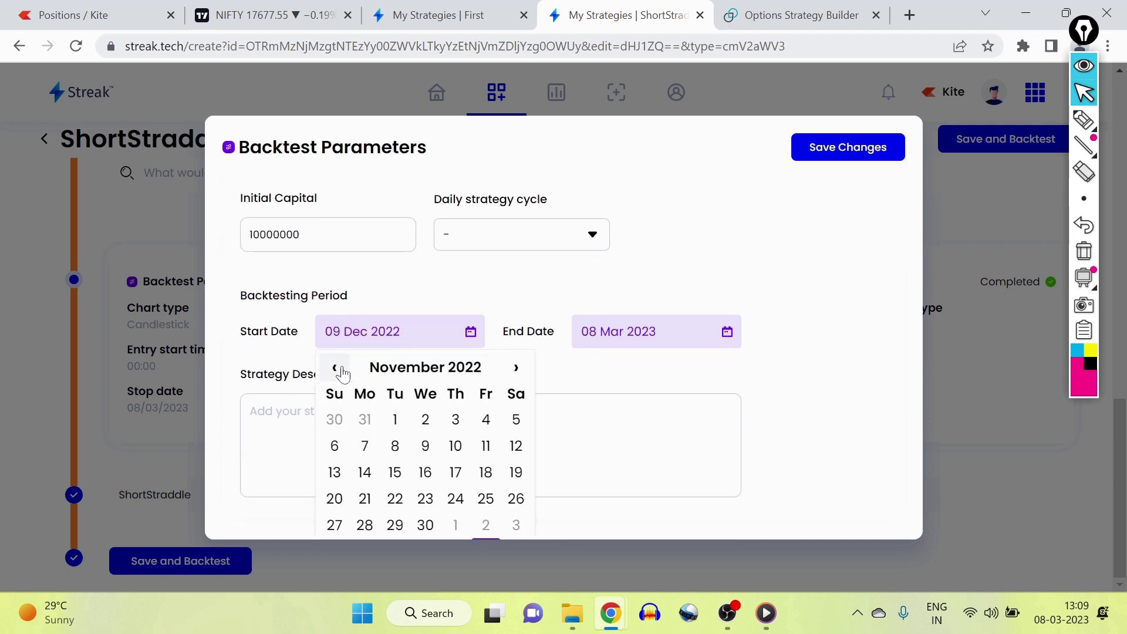
pyautogui.click(336, 368)
pyautogui.click(335, 368)
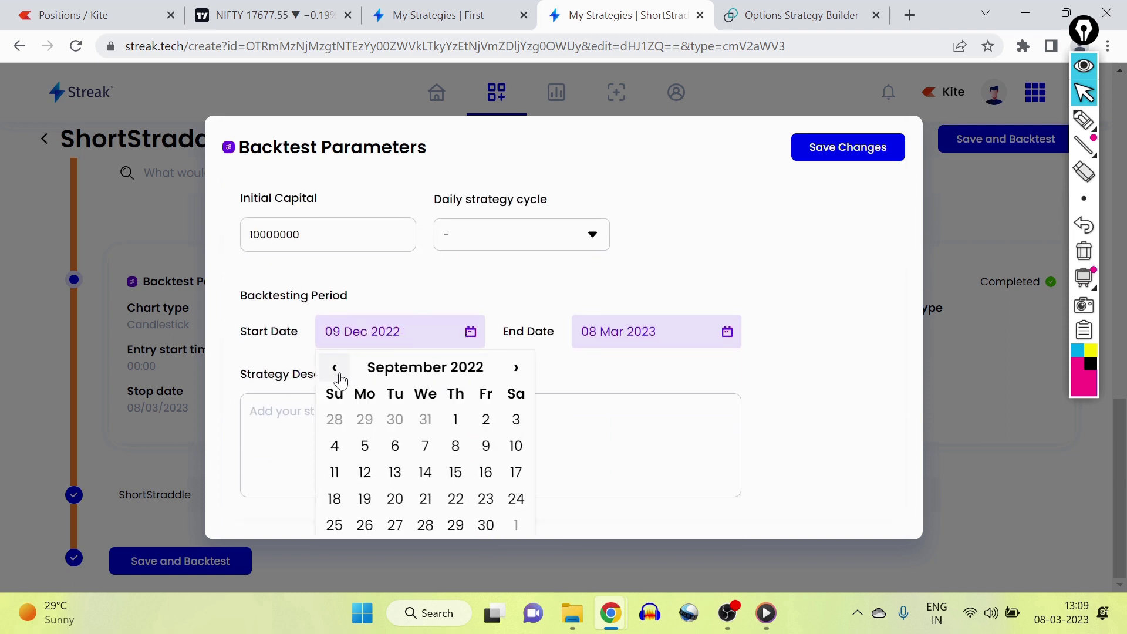
pyautogui.click(455, 419)
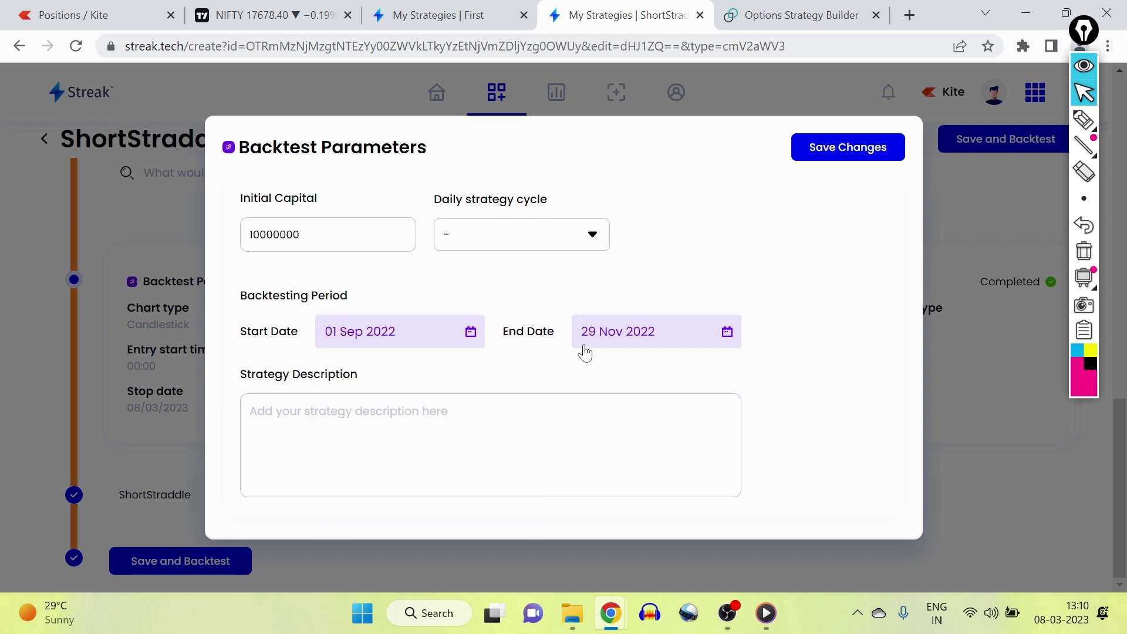
# - Save the changed backtest parameters, run the ShortStraddle backtest and view the results of both contracts
pyautogui.click(822, 151)
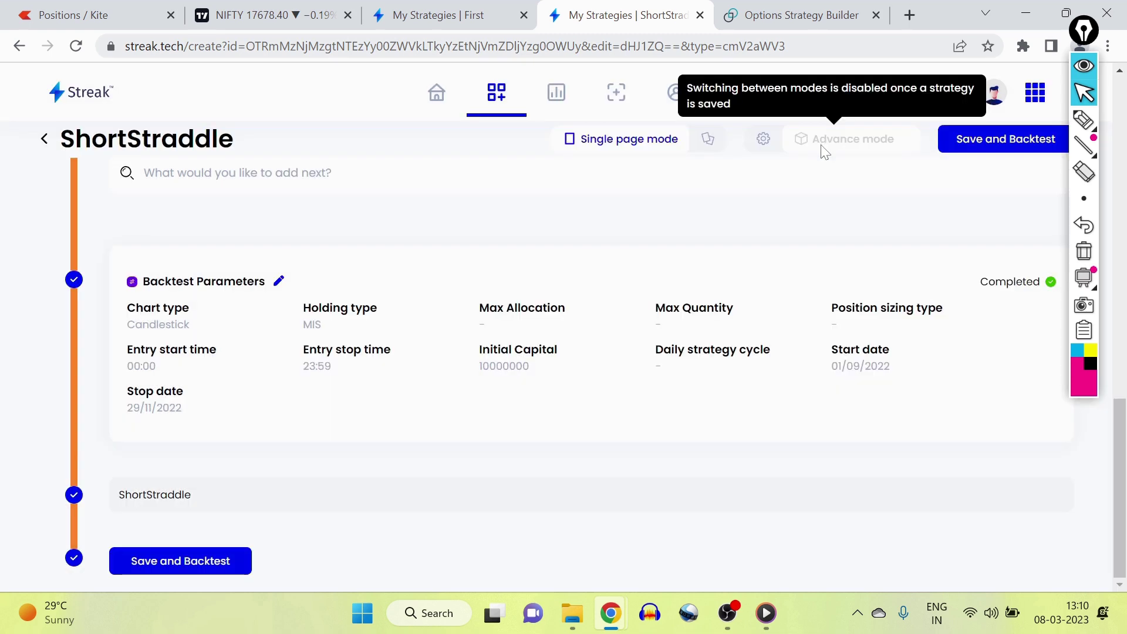
pyautogui.click(178, 562)
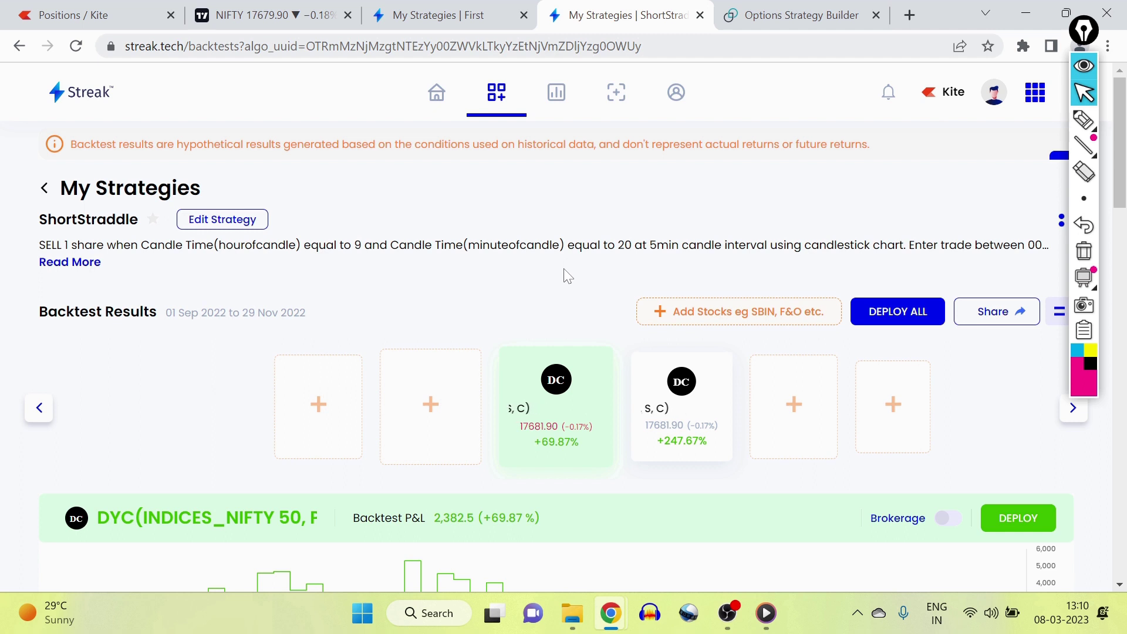
pyautogui.scroll(-1, 567, 276)
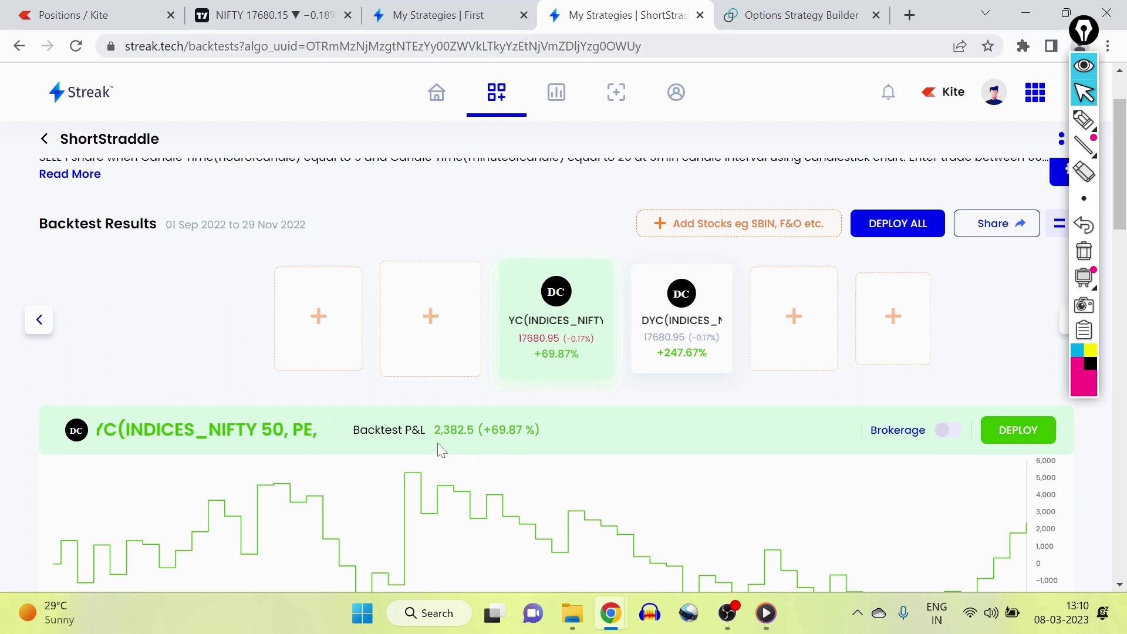
pyautogui.click(669, 356)
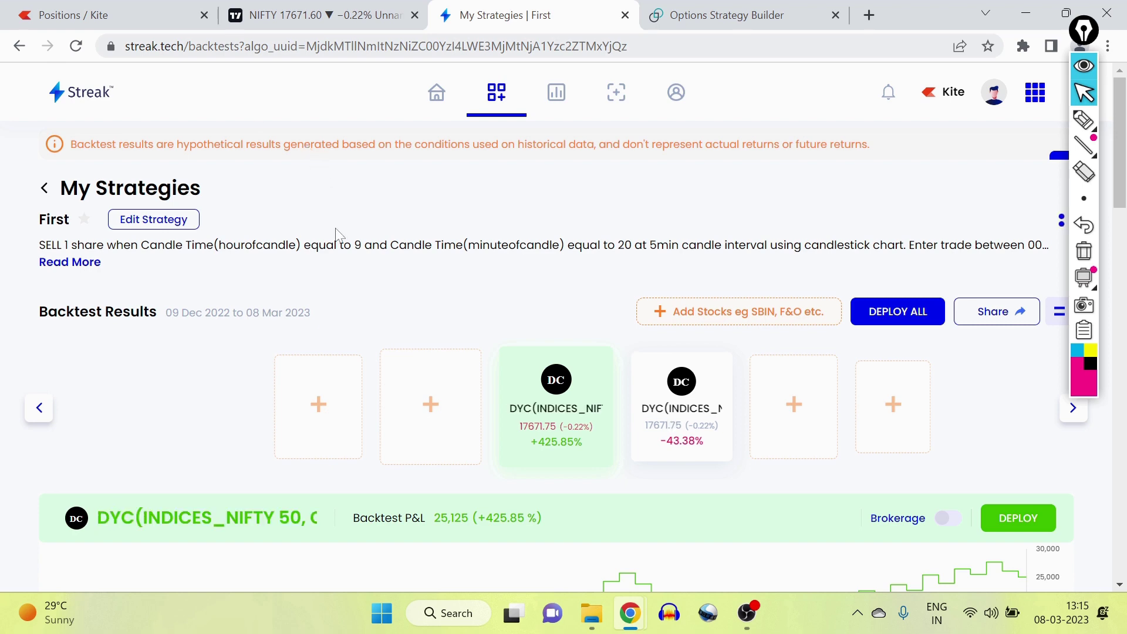
# - Edit the First strategy's exit condition to add a 10% trailing stop loss, and save and backtest it
pyautogui.scroll(-10, 337, 233)
pyautogui.scroll(9, 329, 289)
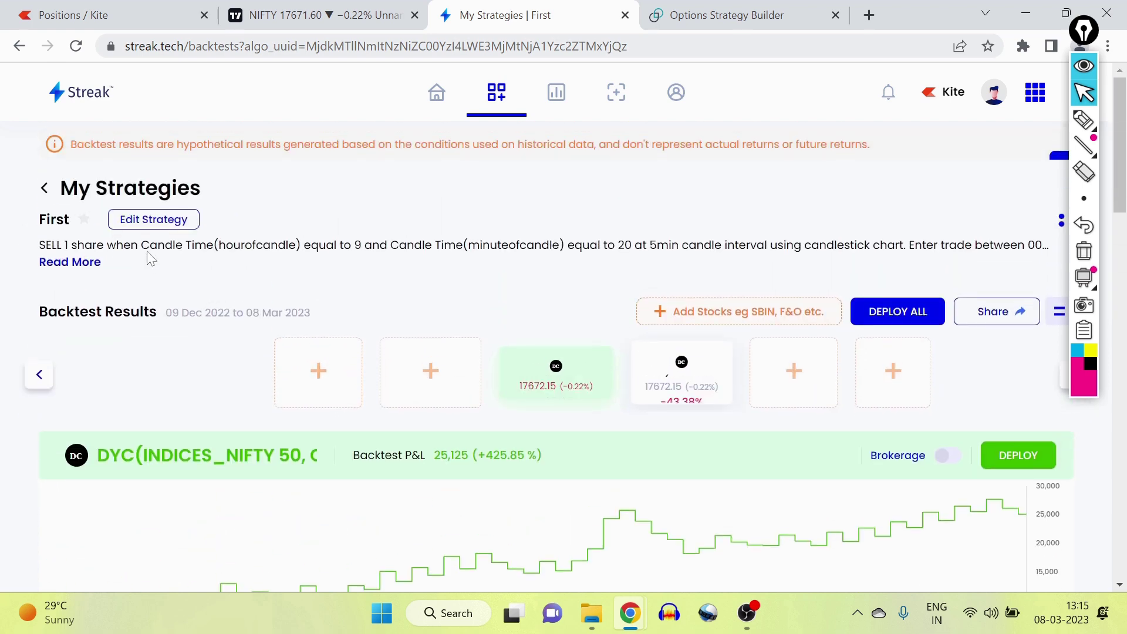
pyautogui.click(153, 219)
pyautogui.scroll(-8, 616, 311)
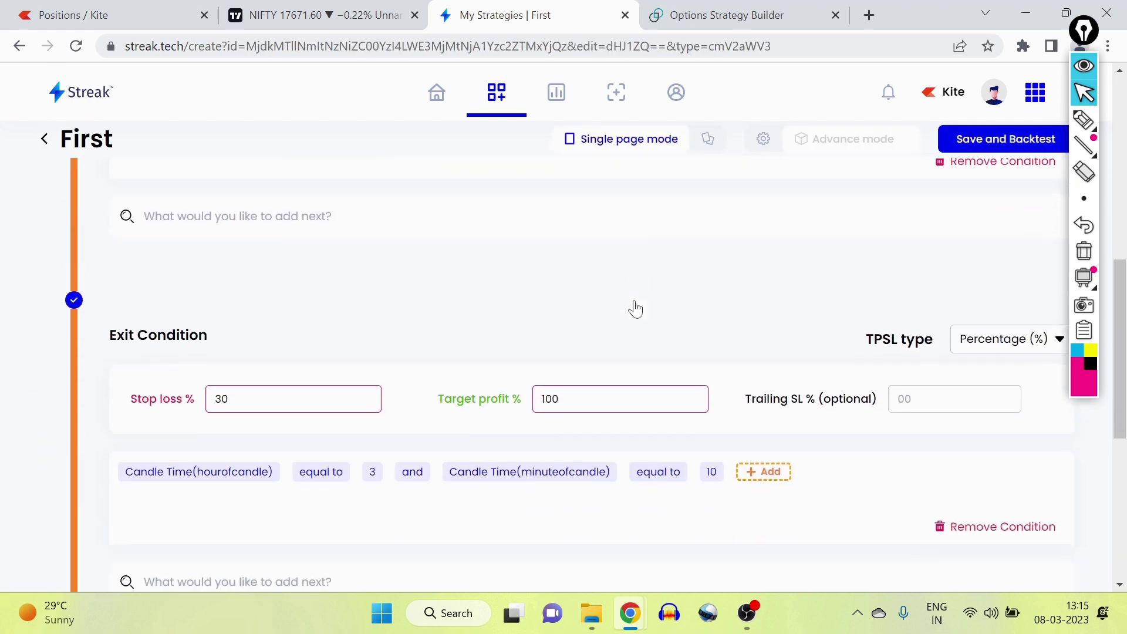
pyautogui.scroll(-1, 635, 308)
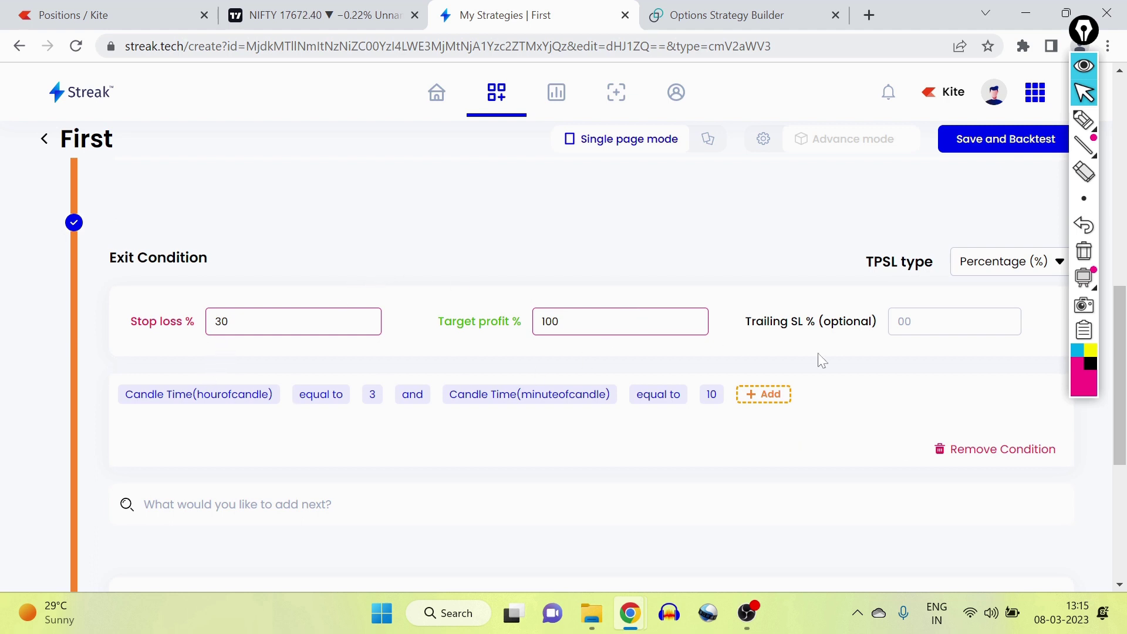
pyautogui.click(954, 321)
pyautogui.write('10')
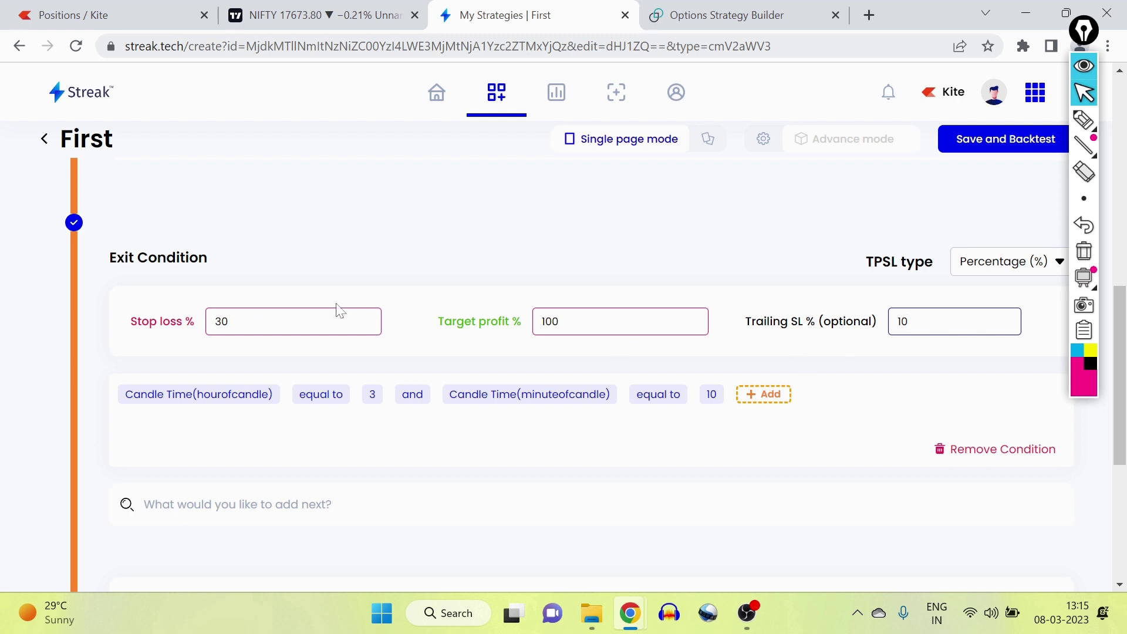
pyautogui.click(228, 321)
pyautogui.click(957, 145)
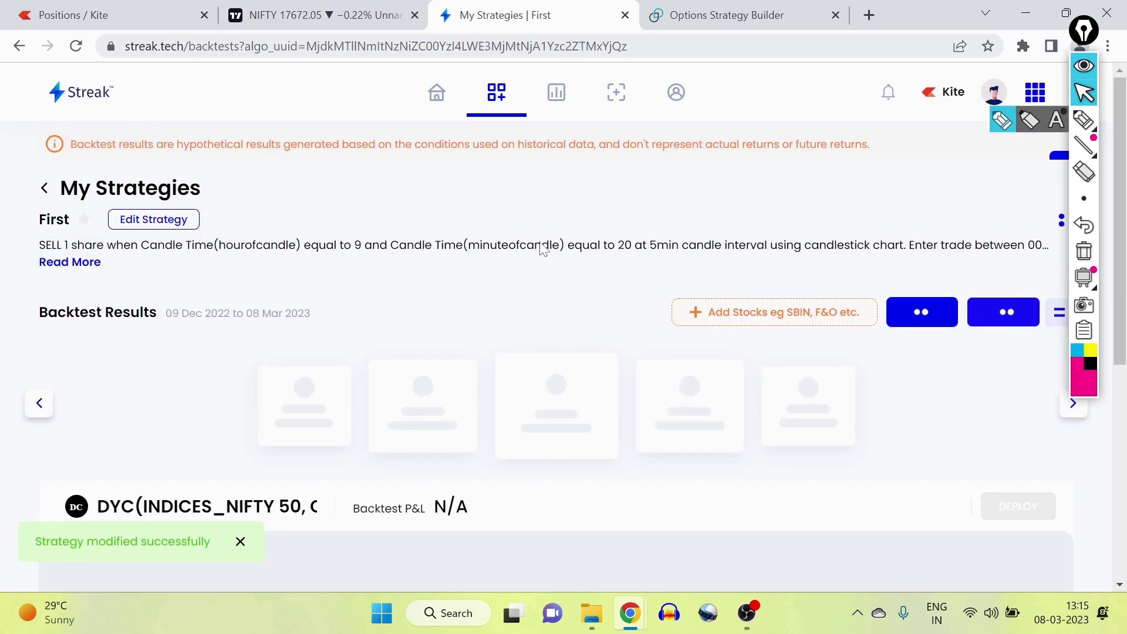
# - Compare the CE and PE contracts' backtest results, and examine the exit triggers in the PE contract's transaction details
pyautogui.scroll(-1, 543, 249)
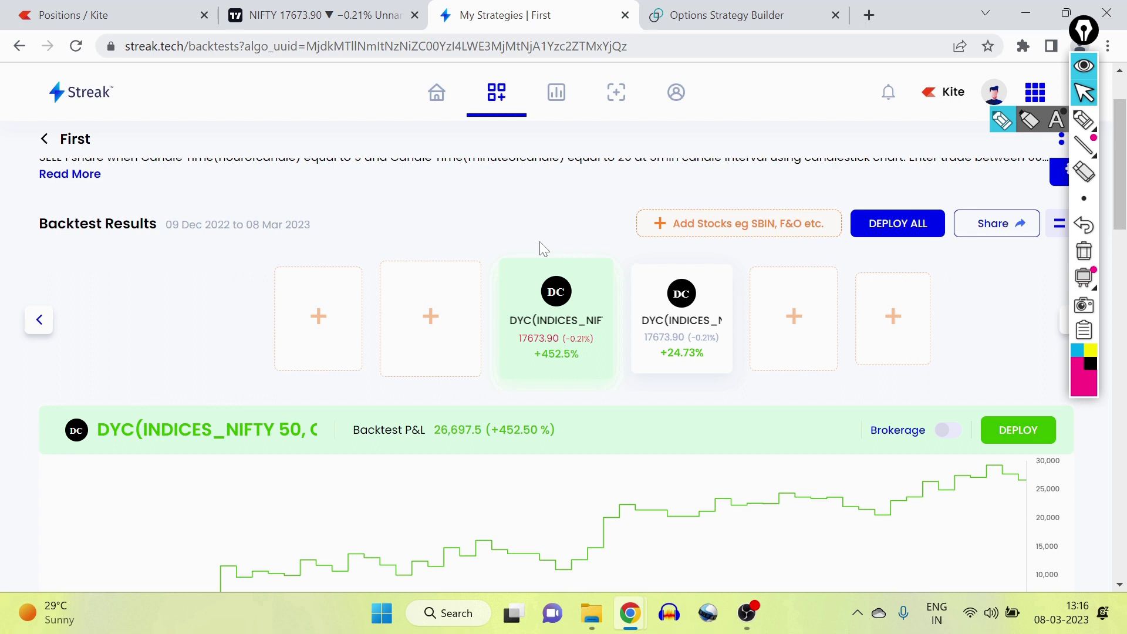
pyautogui.click(660, 345)
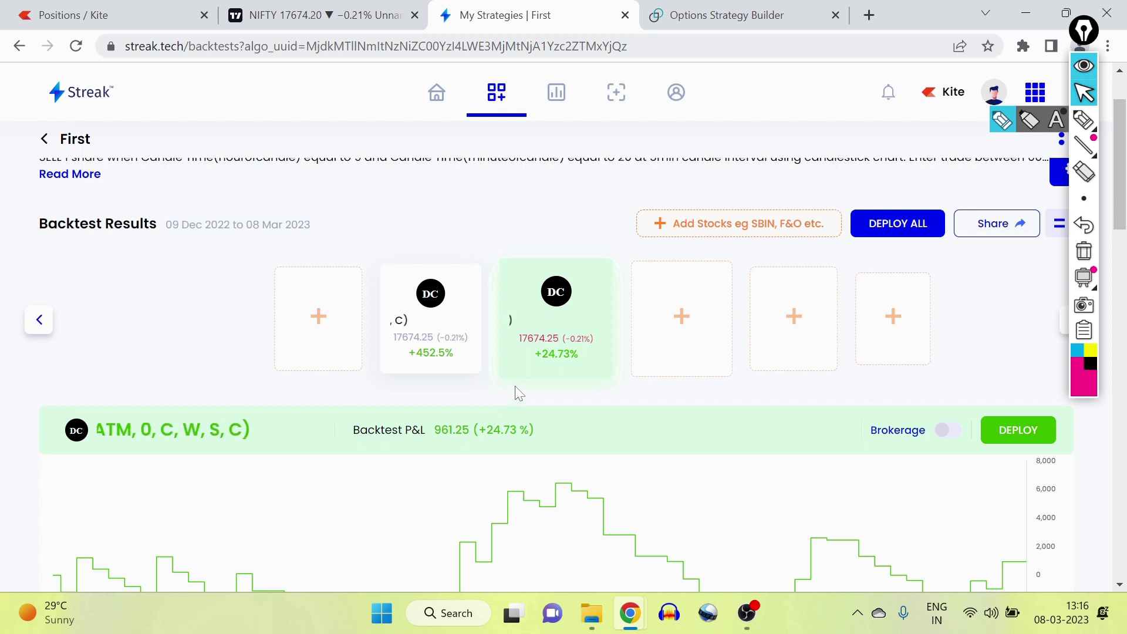
pyautogui.moveTo(552, 376)
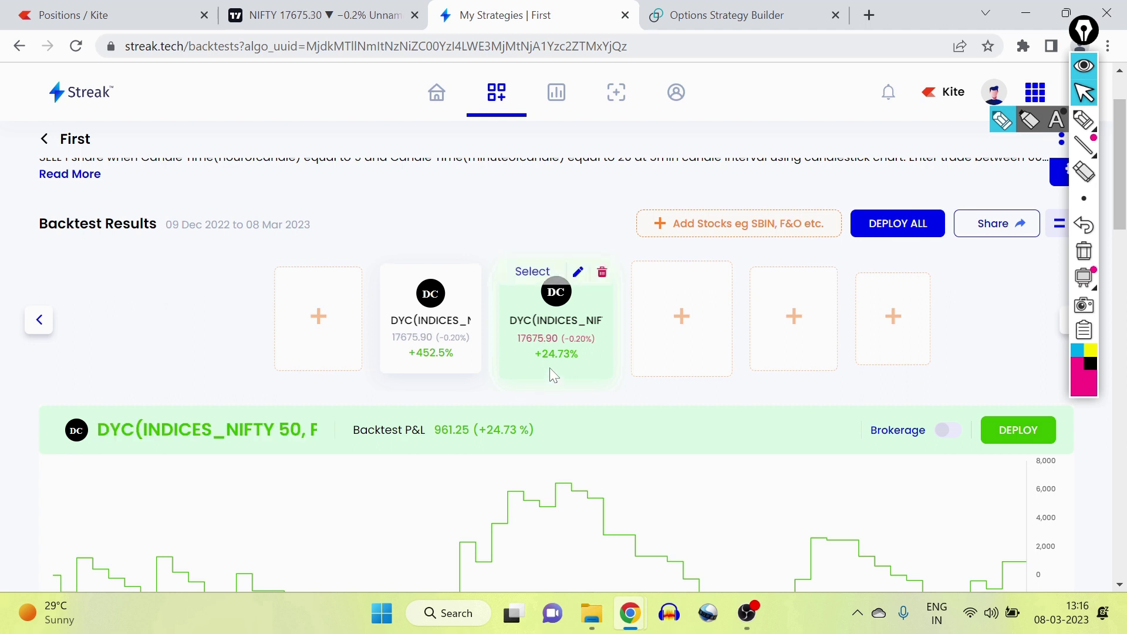
pyautogui.scroll(-6, 646, 423)
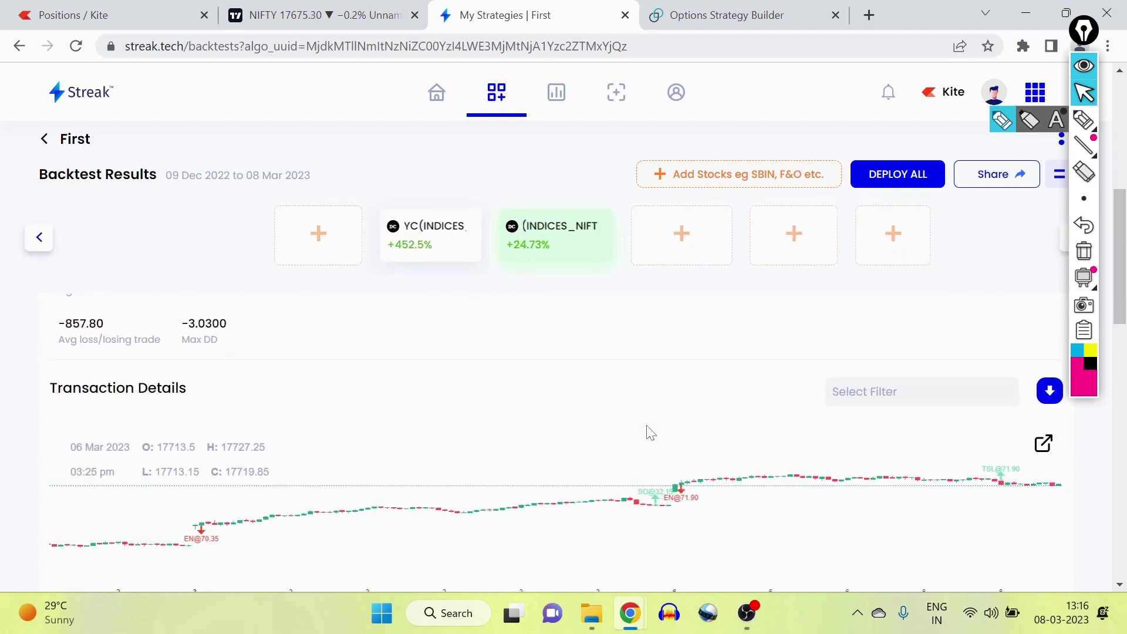
pyautogui.moveTo(1123, 300); pyautogui.dragTo(1122, 395)
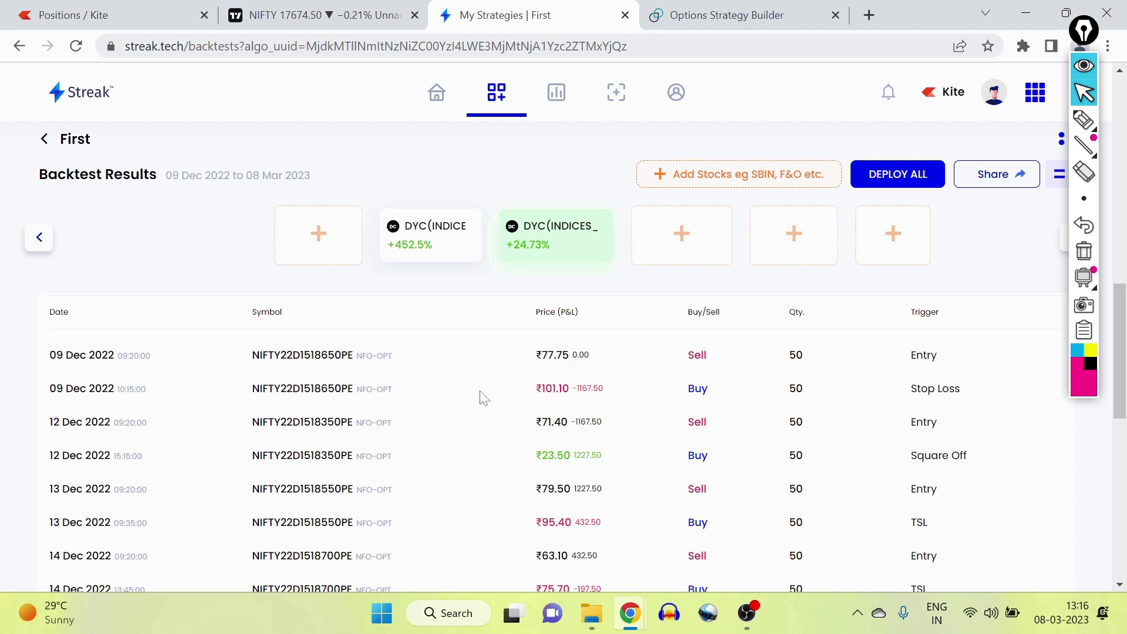
pyautogui.scroll(-1, 482, 397)
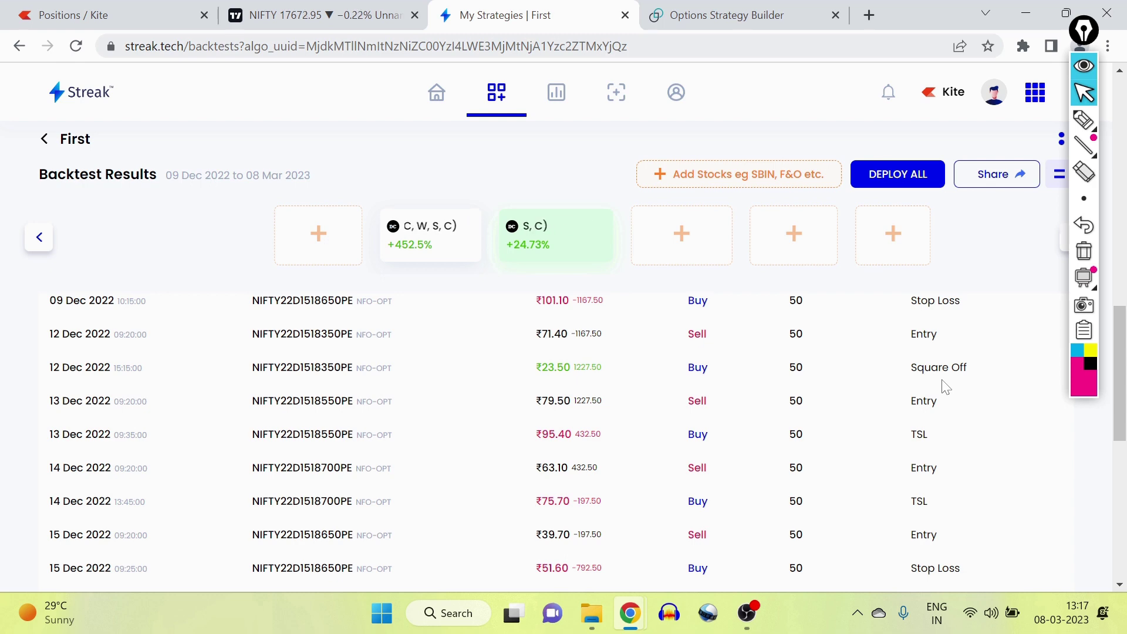
pyautogui.scroll(5, 762, 436)
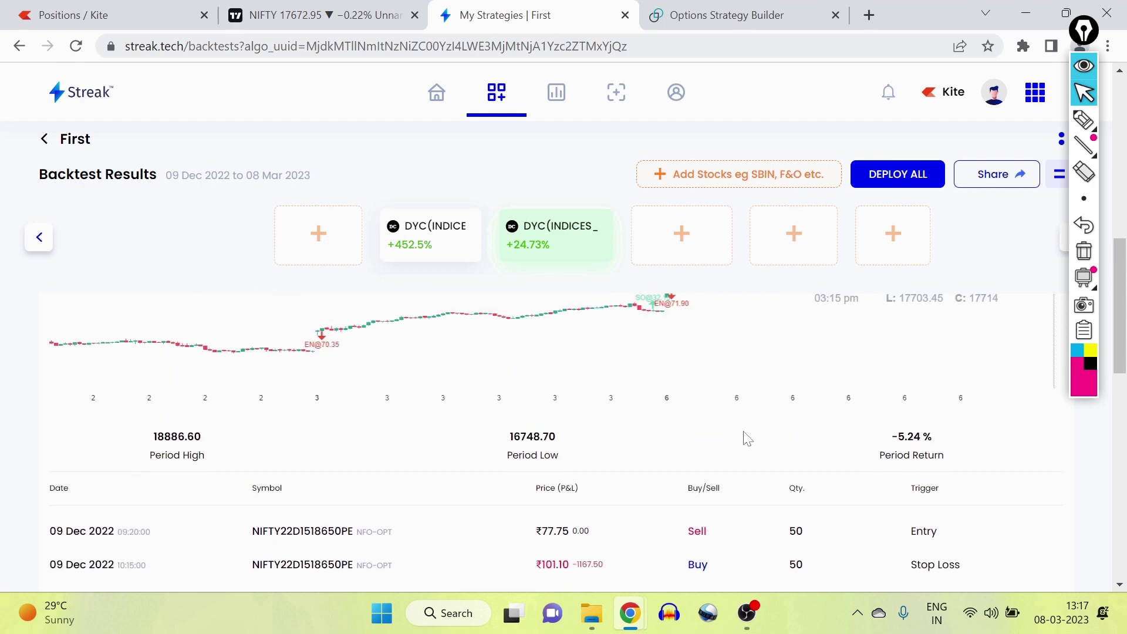
pyautogui.scroll(-4, 746, 436)
pyautogui.scroll(-3, 425, 456)
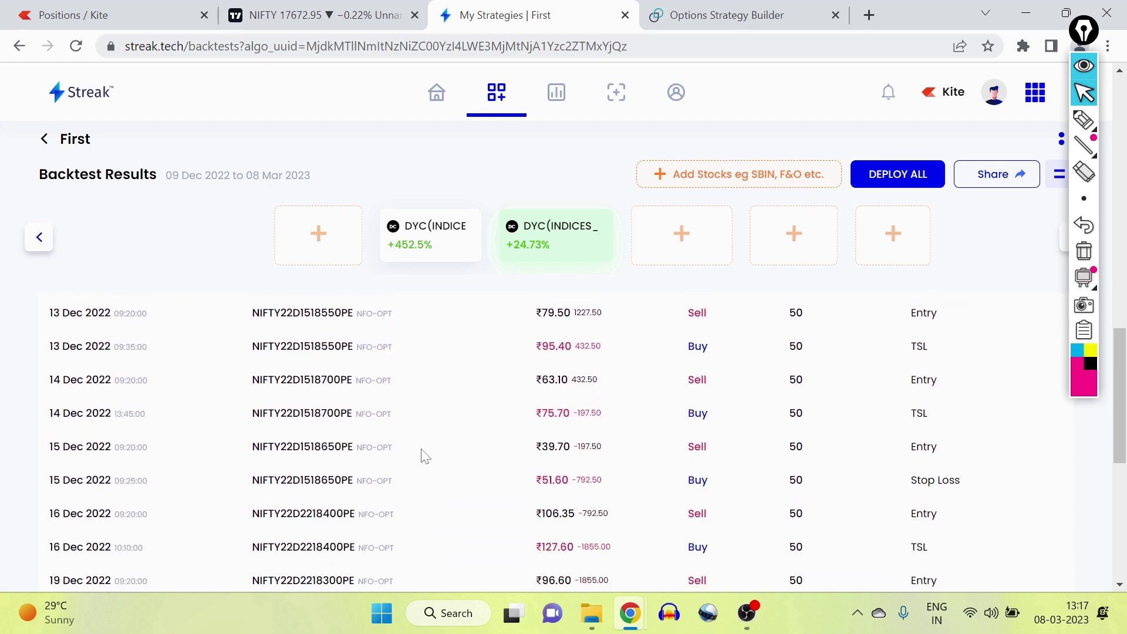
pyautogui.scroll(8, 425, 457)
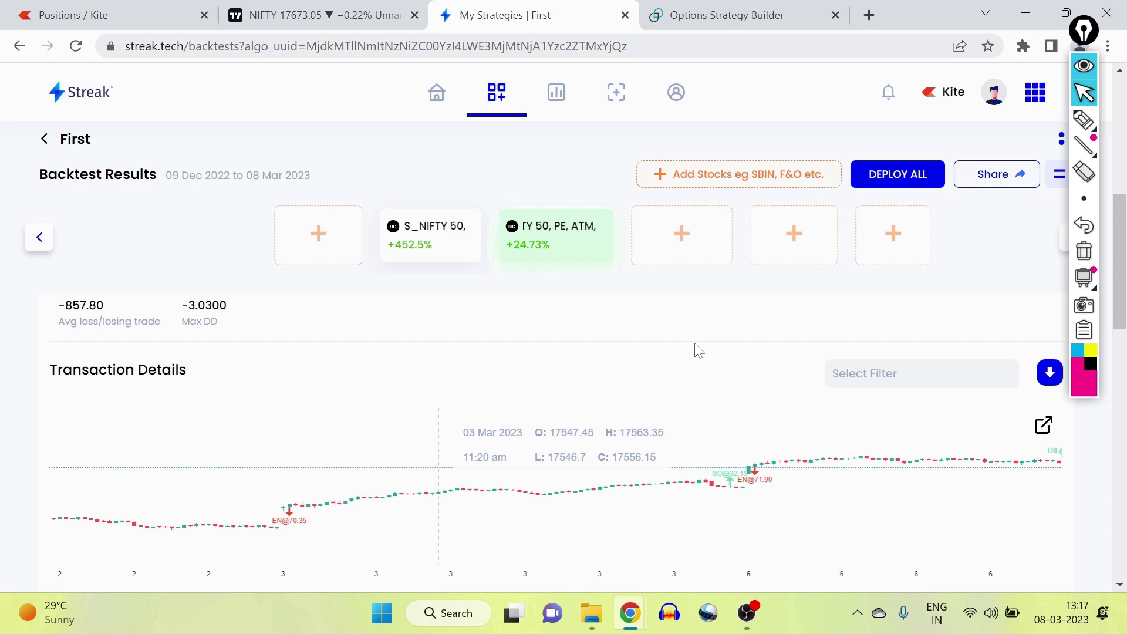
# - Open the deployment settings for all instruments of the First strategy and choose Paper Trade as the deployment type
pyautogui.click(875, 184)
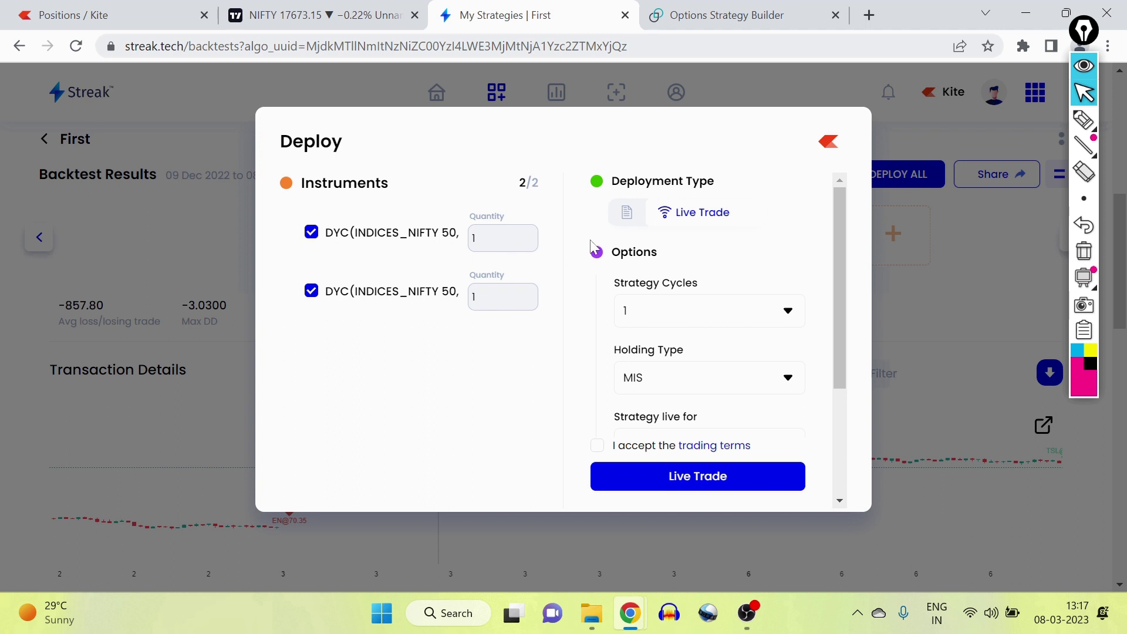
pyautogui.click(626, 215)
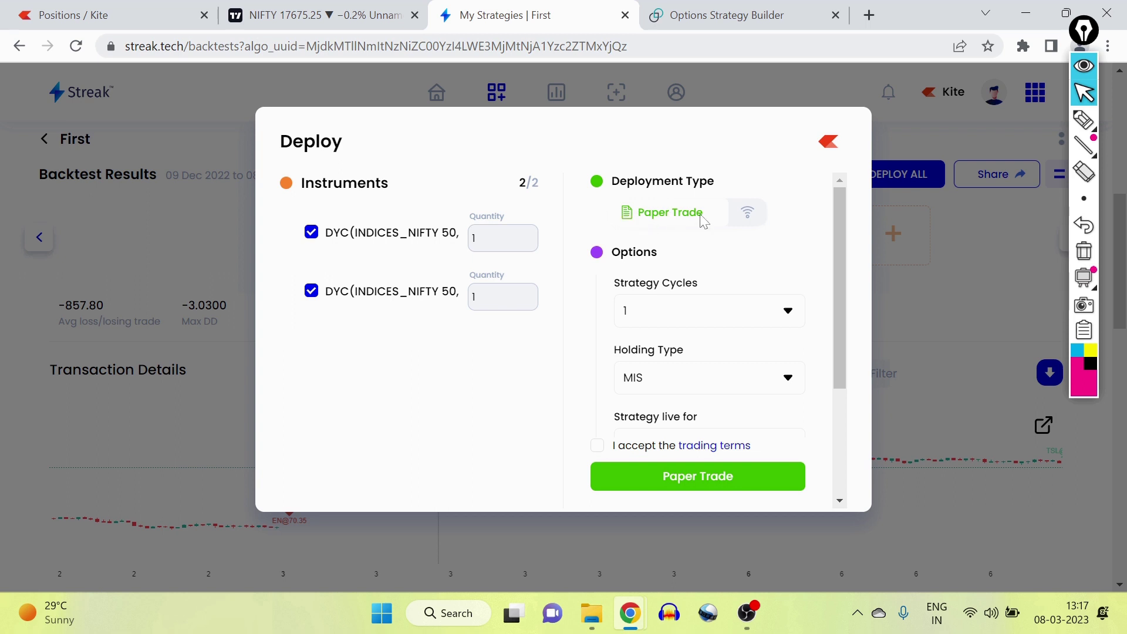
pyautogui.click(749, 217)
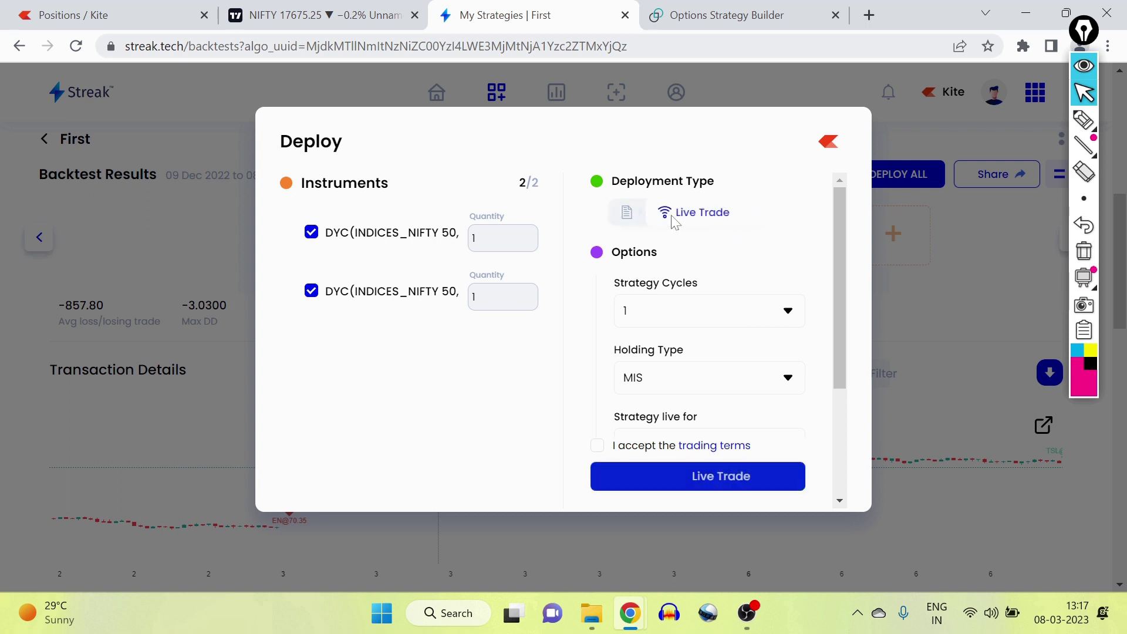
pyautogui.click(633, 219)
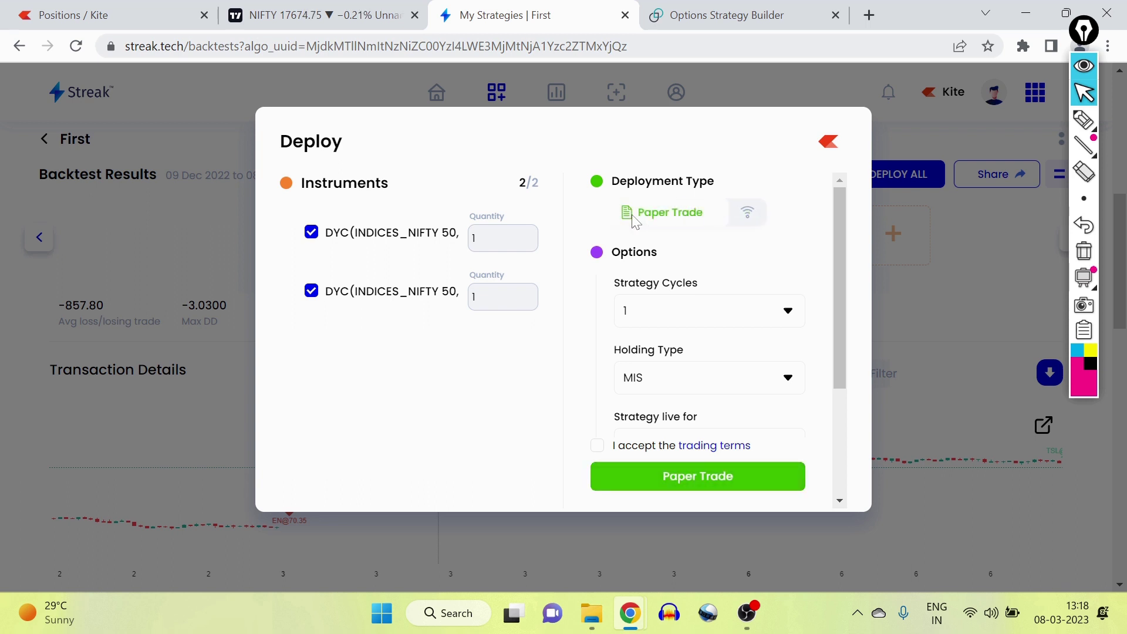